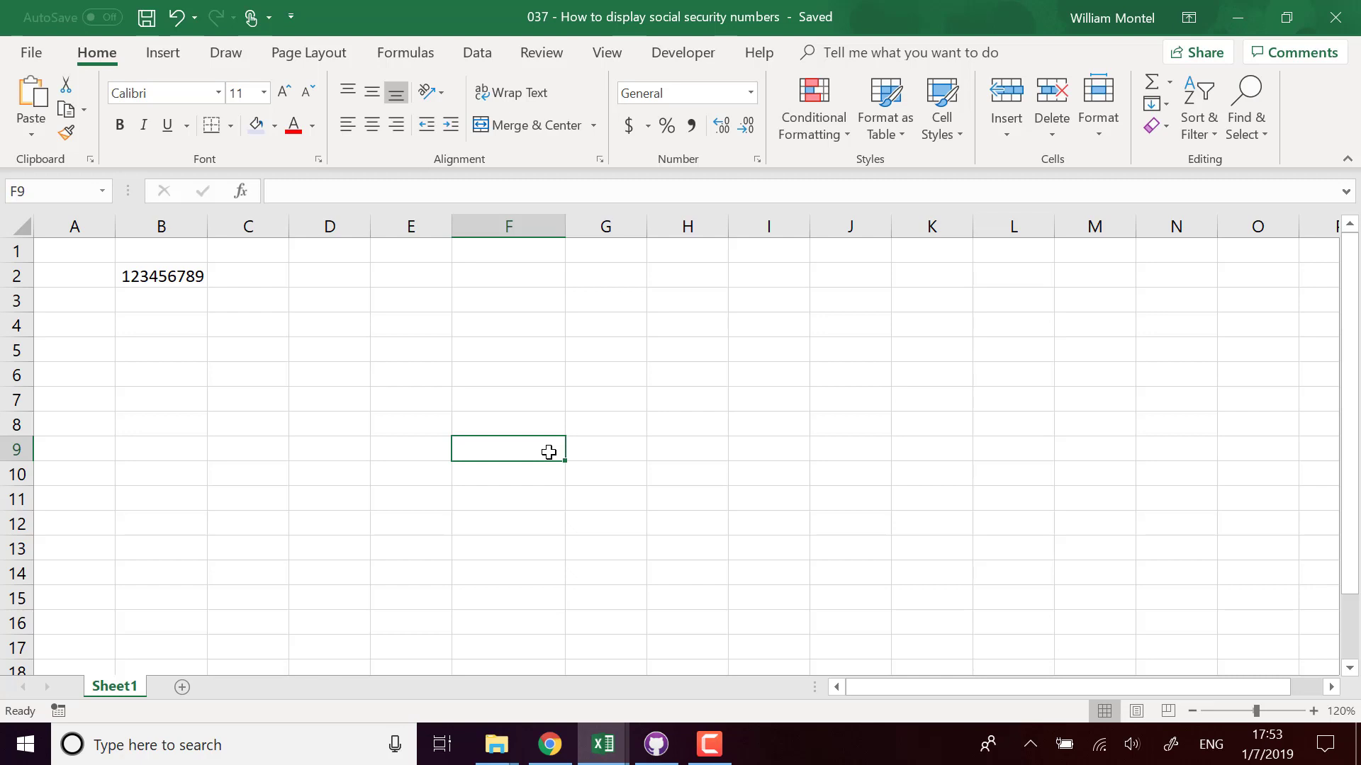
# Widen column B slightly and select cell B2, which holds 123456789.
pyautogui.moveTo(206, 226); pyautogui.dragTo(230, 227)
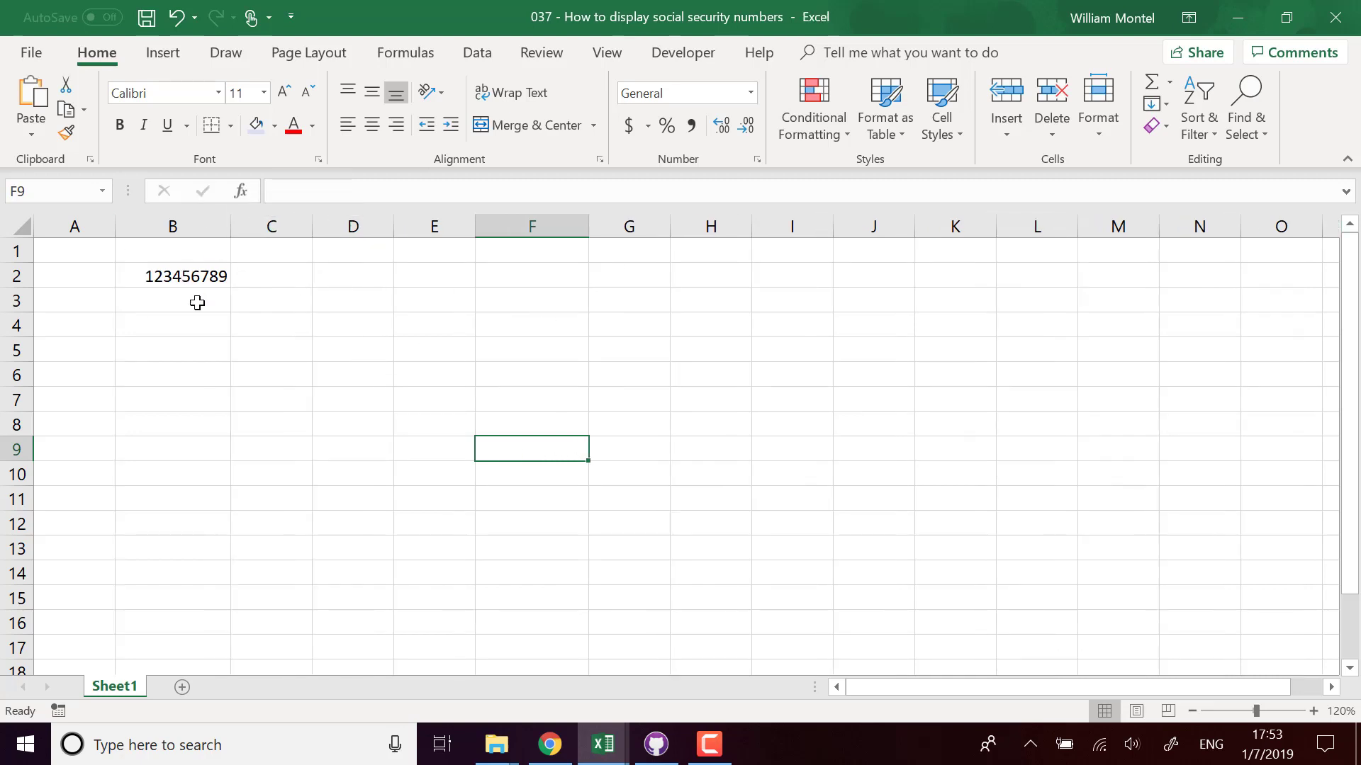
pyautogui.click(216, 279)
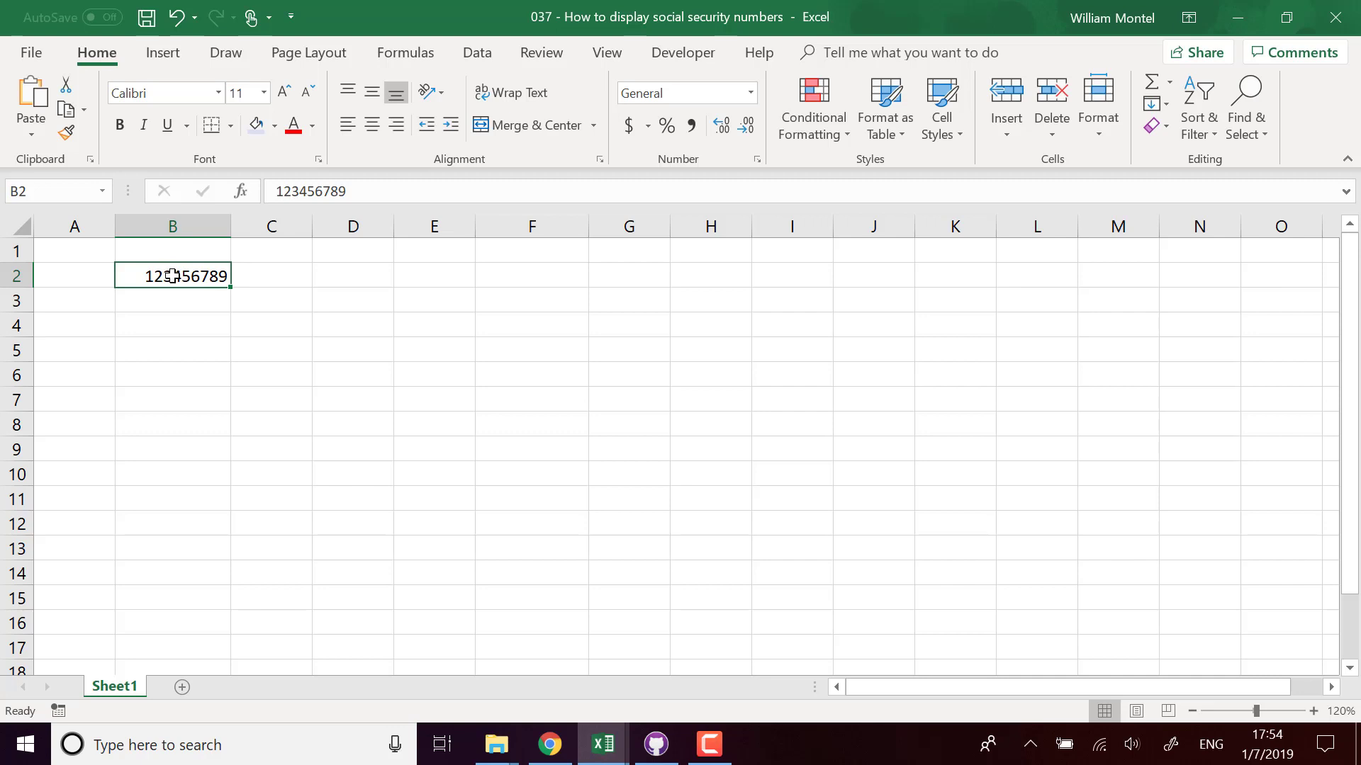
pyautogui.click(369, 320)
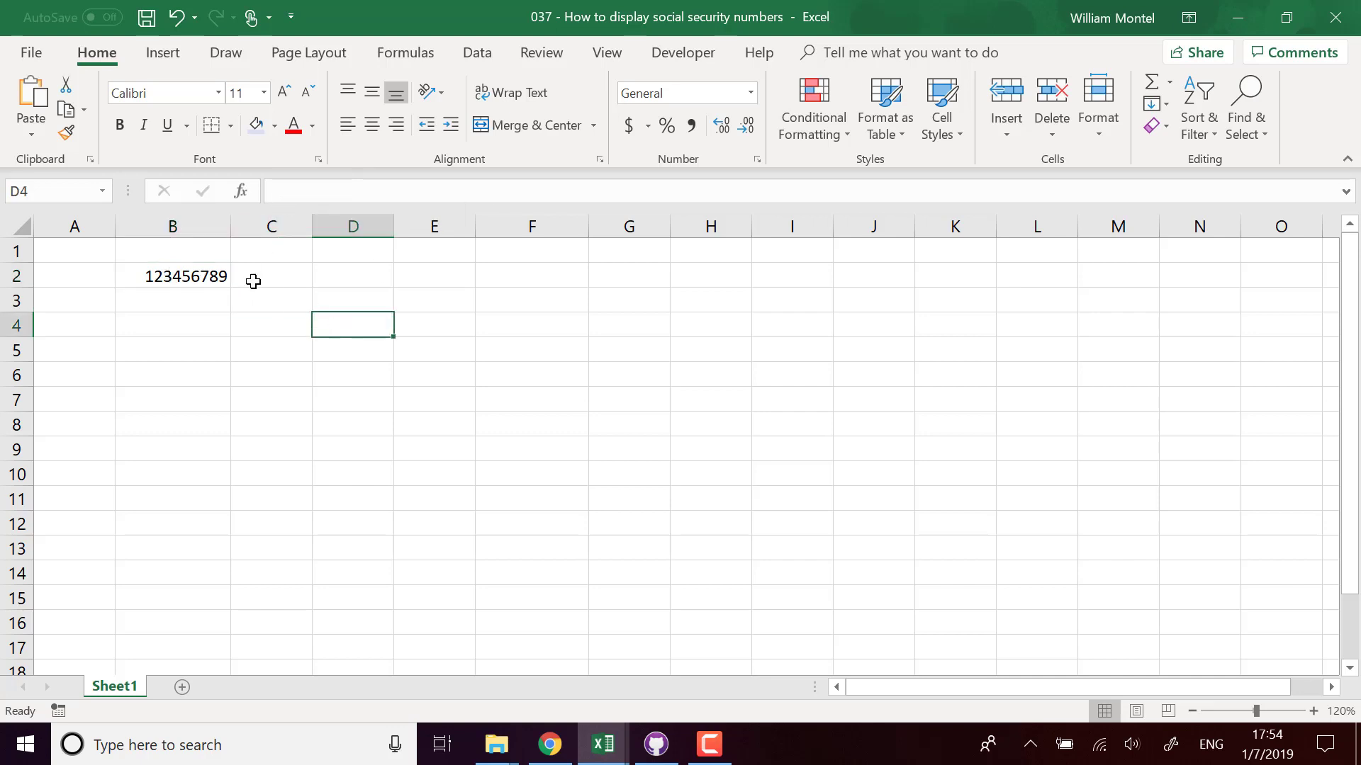
pyautogui.click(218, 275)
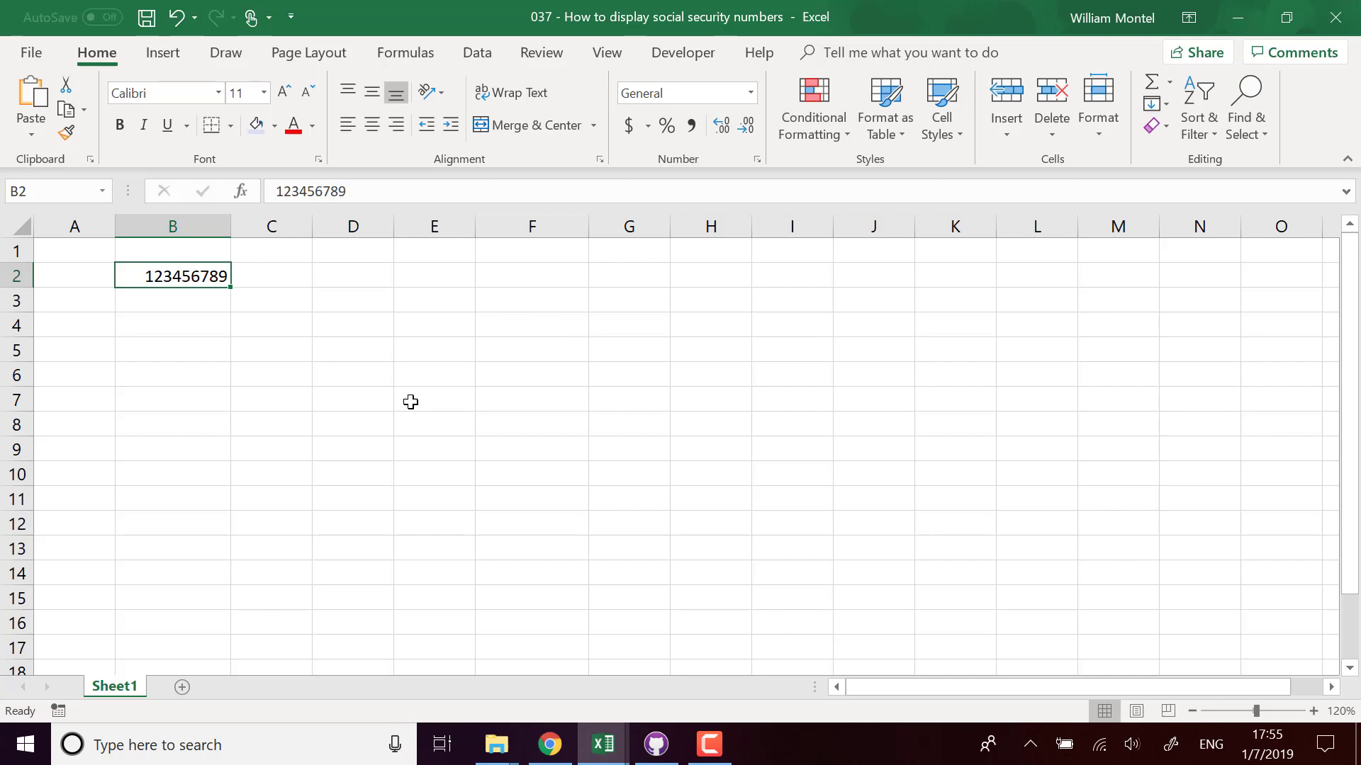
pyautogui.click(440, 430)
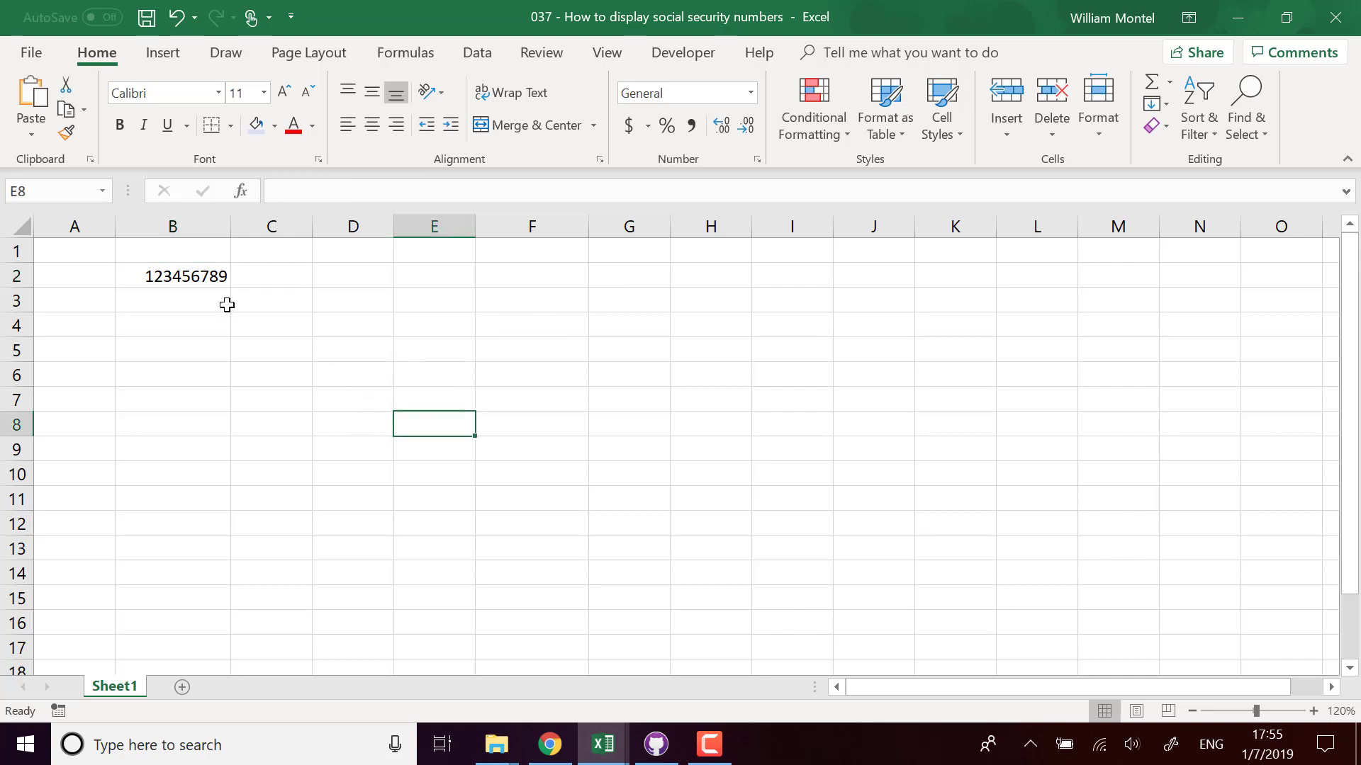
pyautogui.click(200, 277)
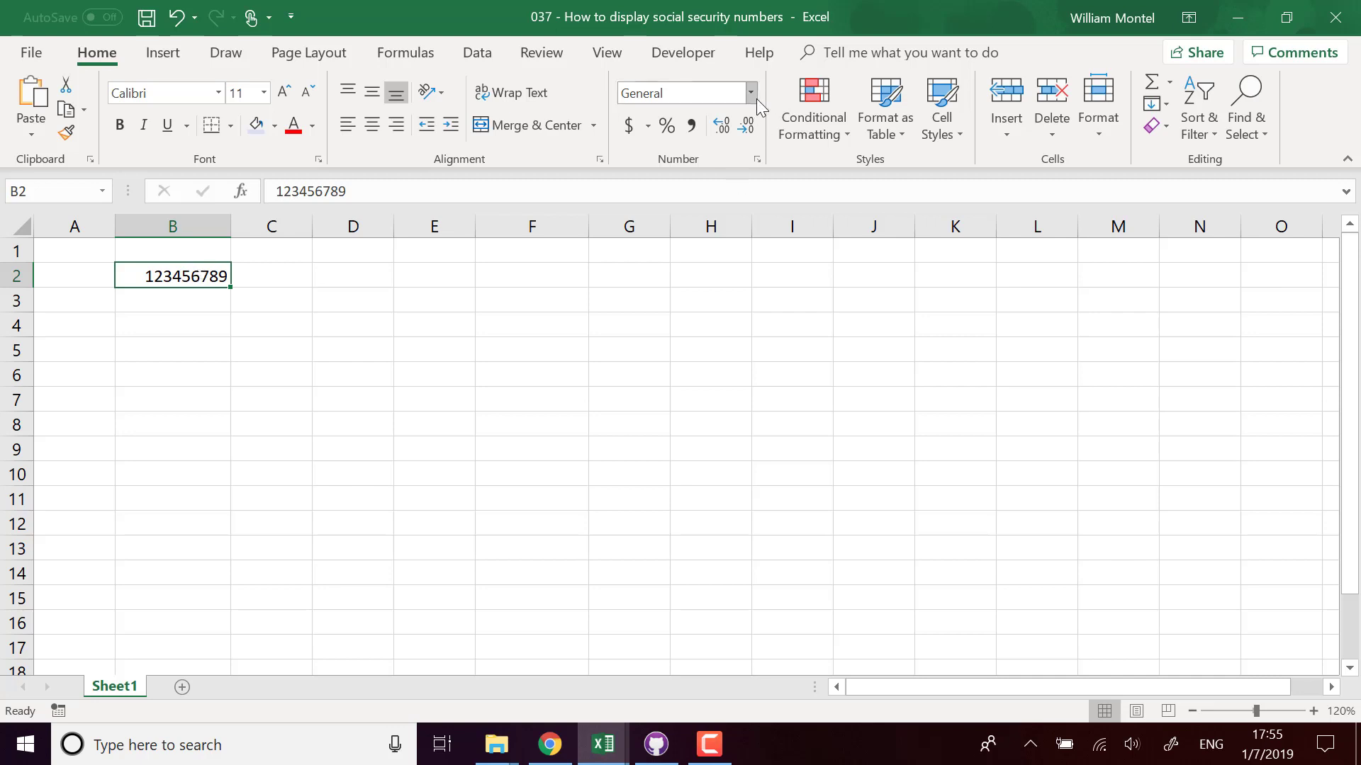
# Open Format Cells for B2 on the Special category with locale English (United States).
pyautogui.rightClick(198, 277)
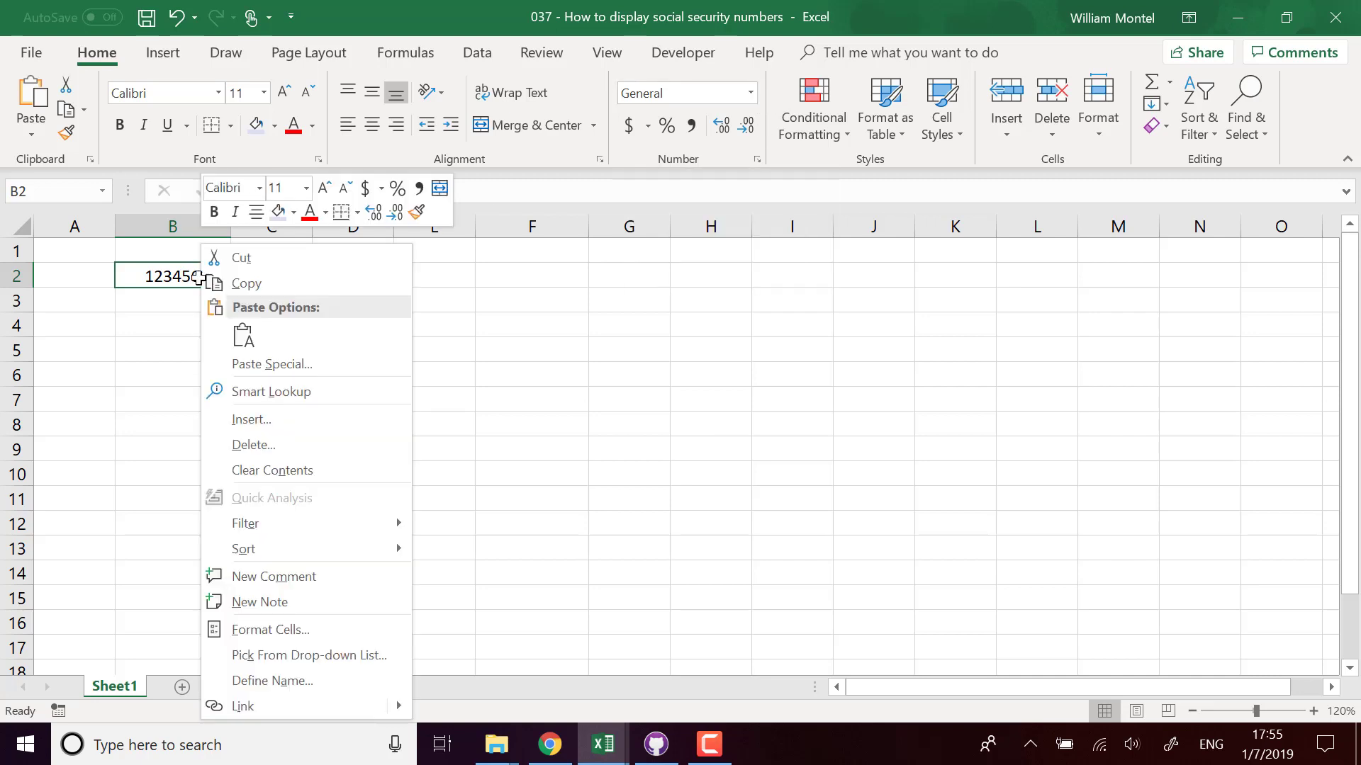
pyautogui.click(317, 630)
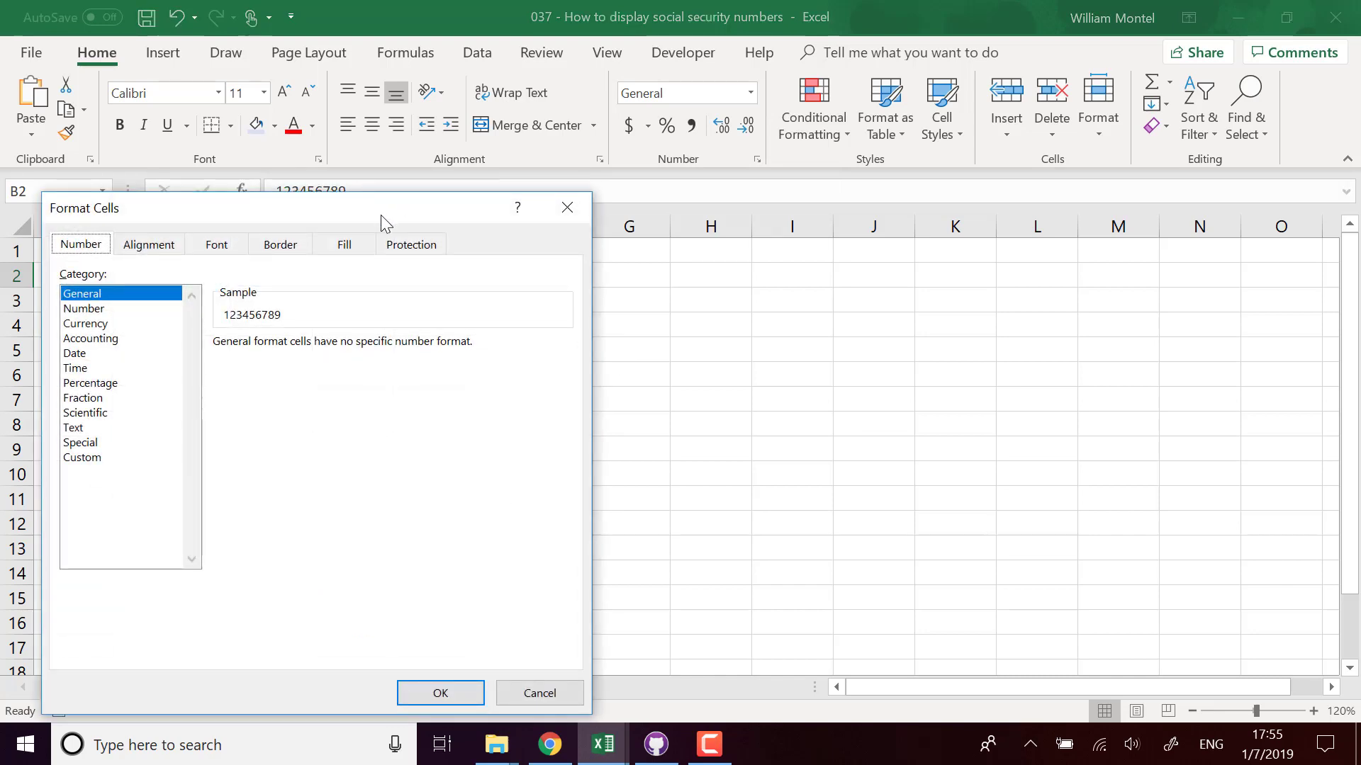
pyautogui.moveTo(381, 215); pyautogui.dragTo(881, 147)
pyautogui.click(576, 379)
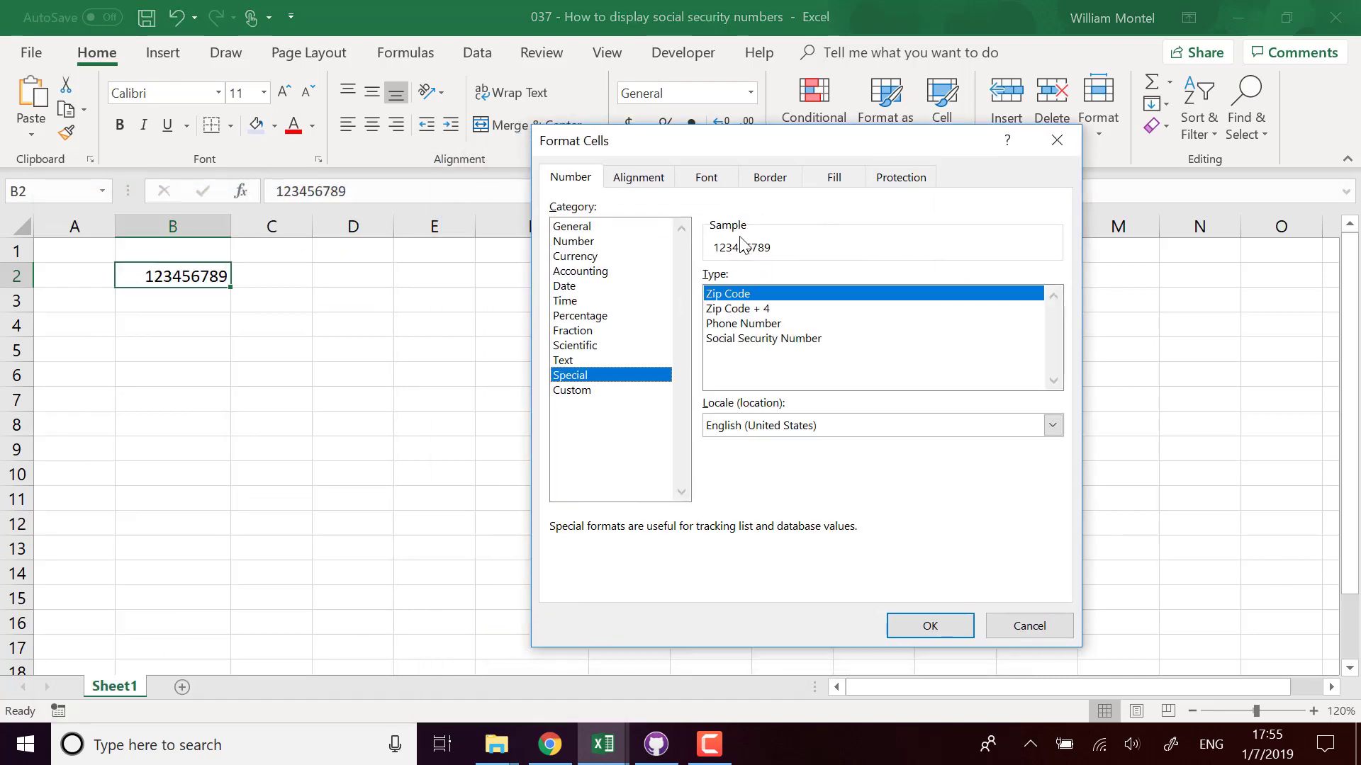
pyautogui.click(1054, 426)
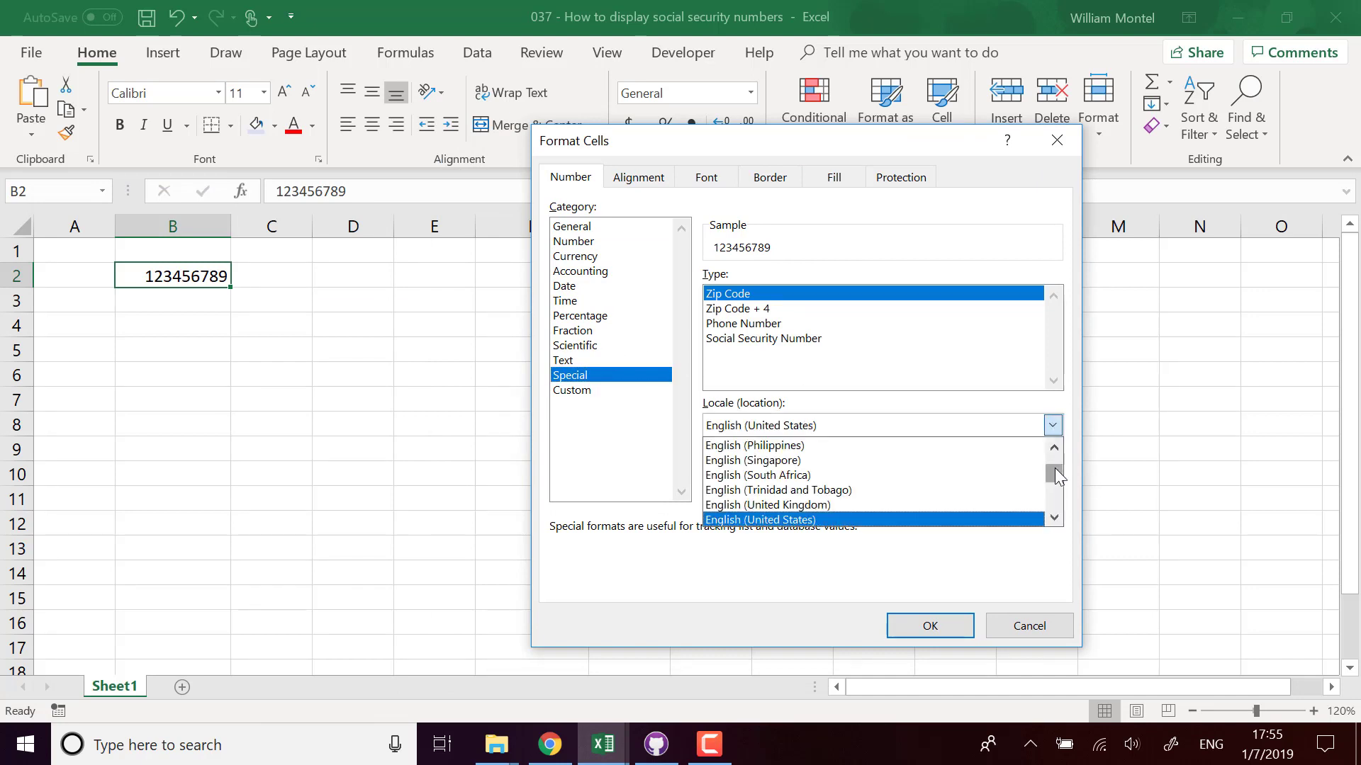
pyautogui.click(1054, 518)
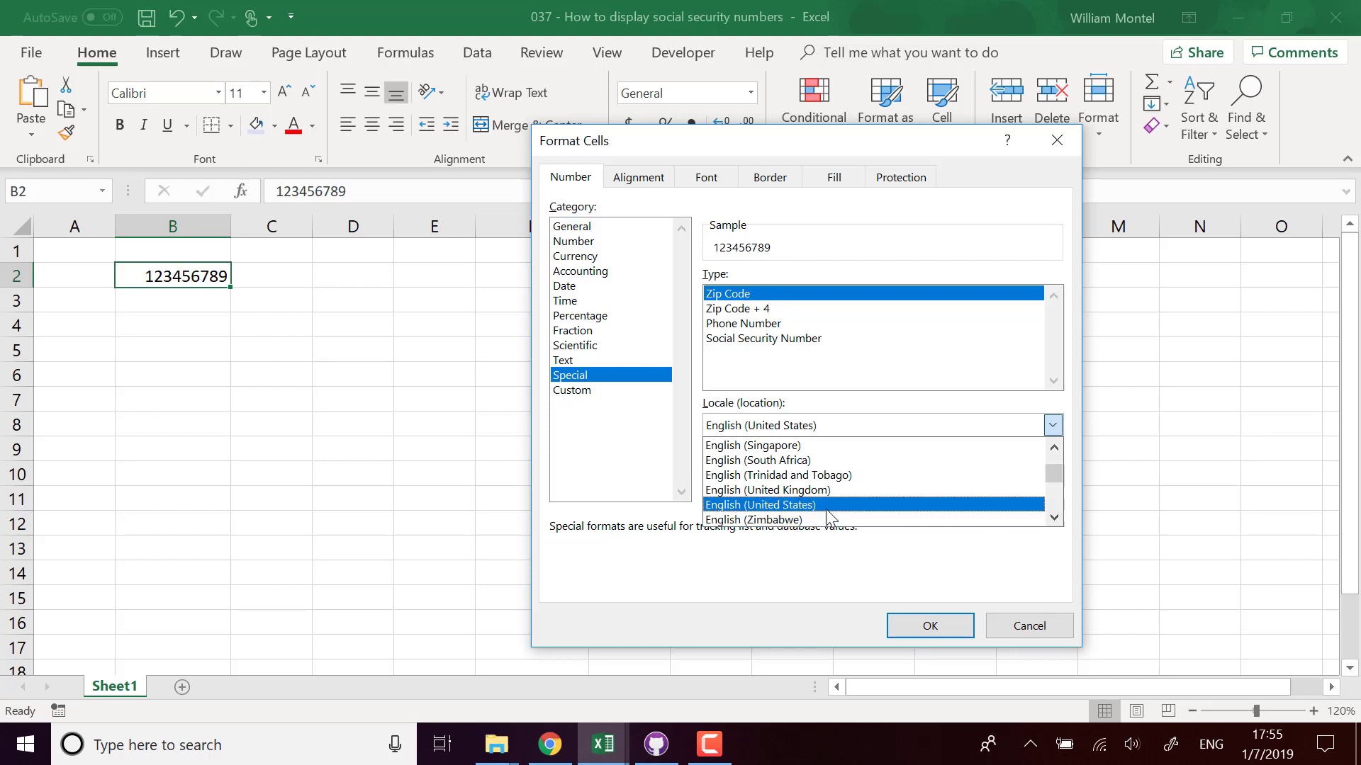
pyautogui.click(890, 490)
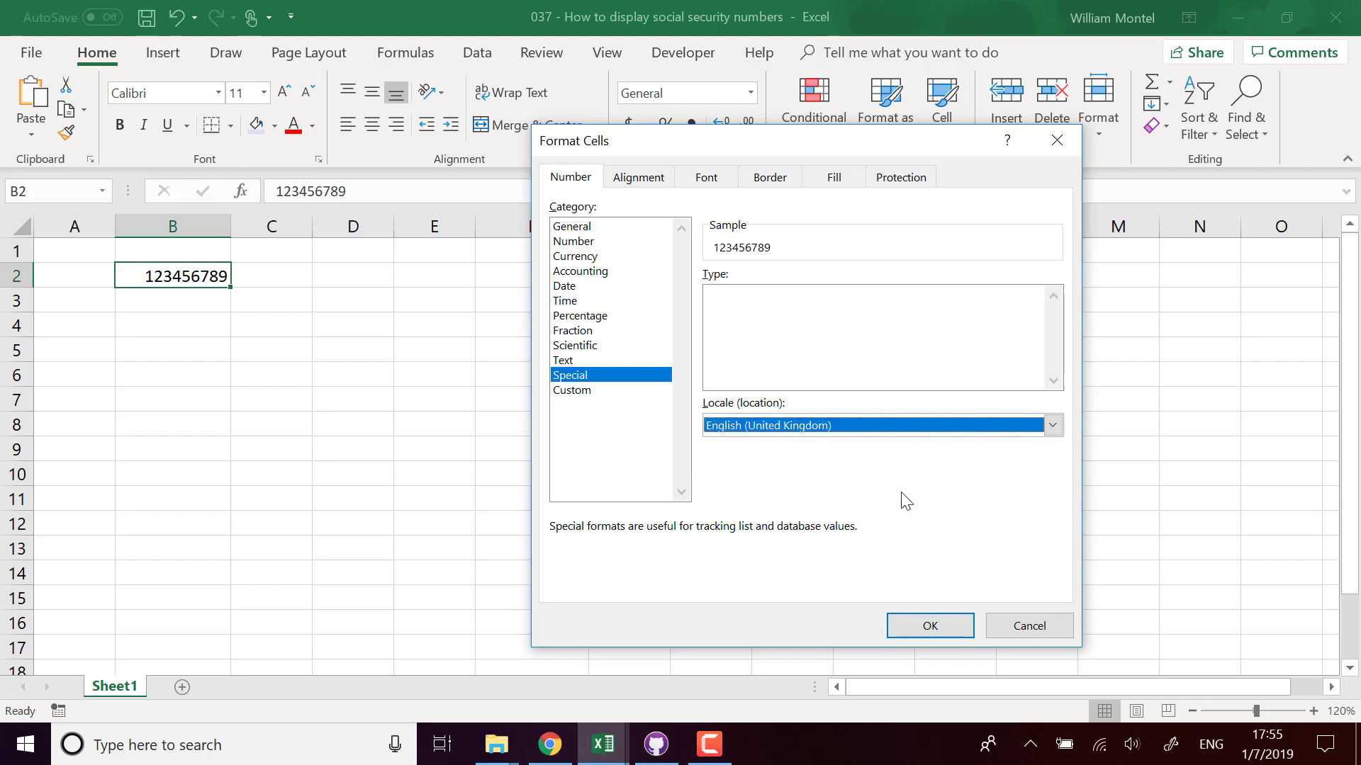
pyautogui.click(1046, 426)
pyautogui.click(848, 508)
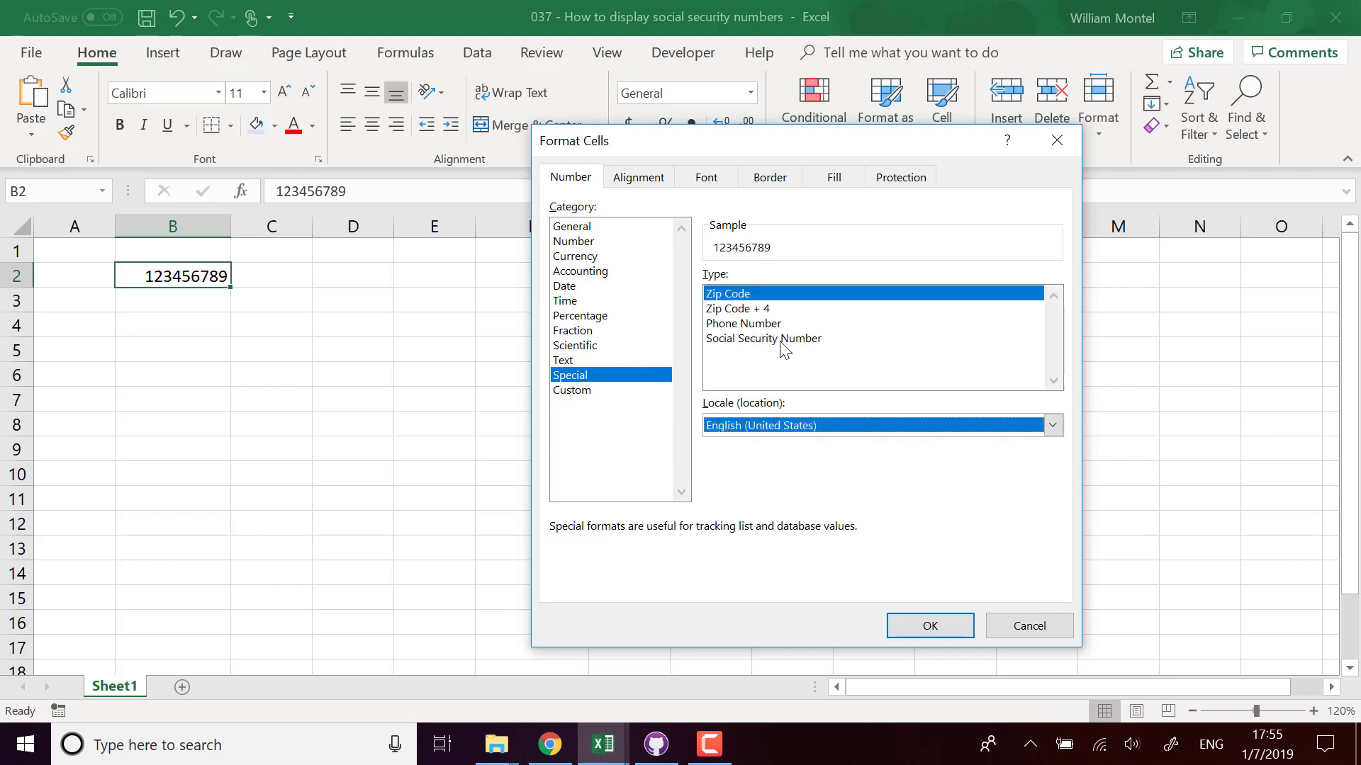
pyautogui.moveTo(798, 137); pyautogui.dragTo(605, 147)
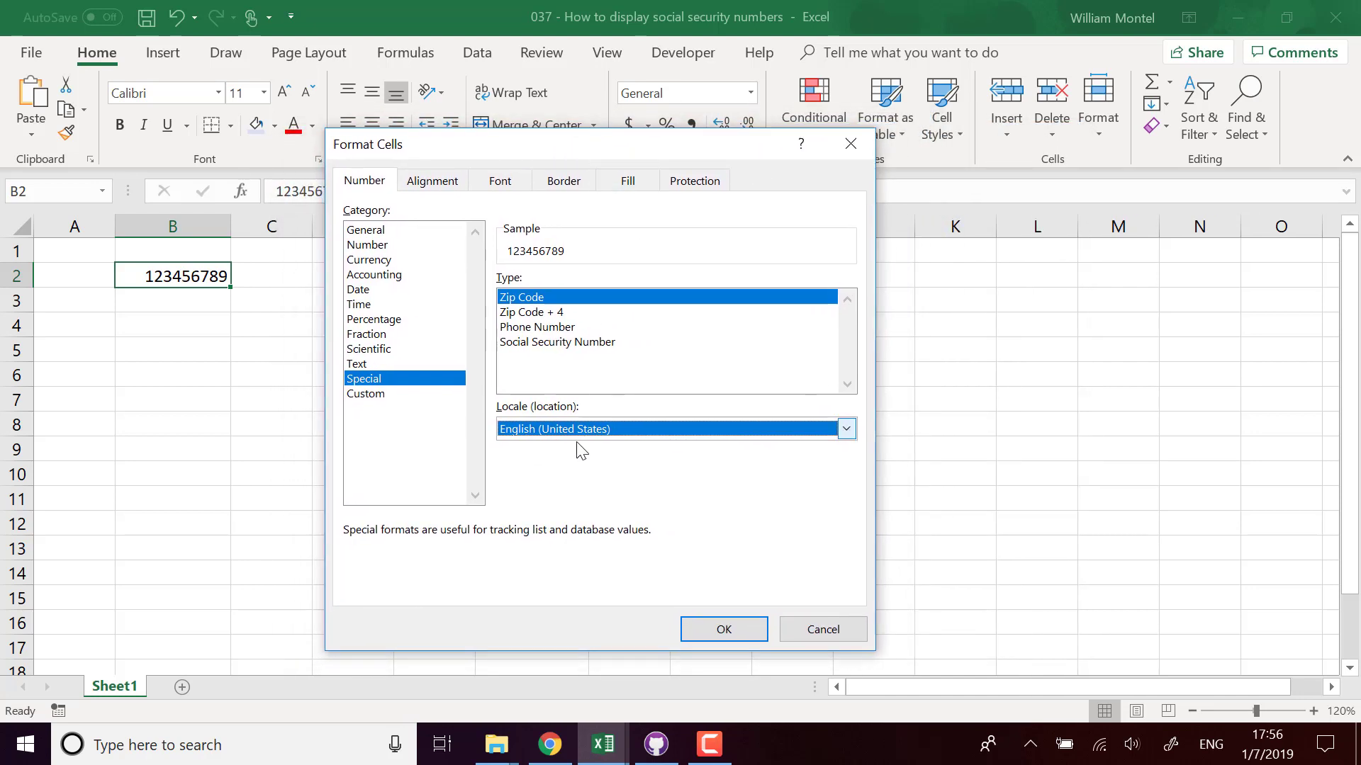
# Preview Zip Code + 4 and Phone Number, then apply Social Security Number to B2.
pyautogui.click(561, 312)
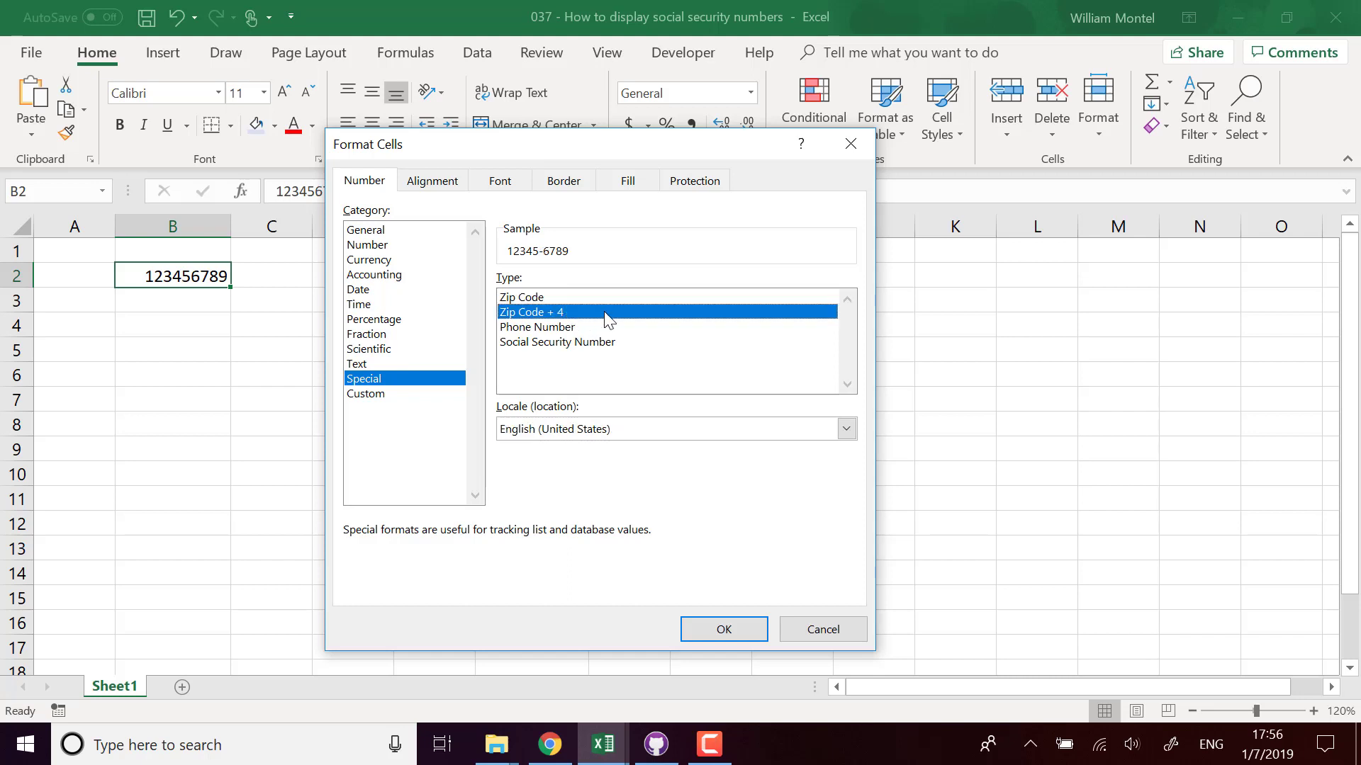
pyautogui.click(571, 330)
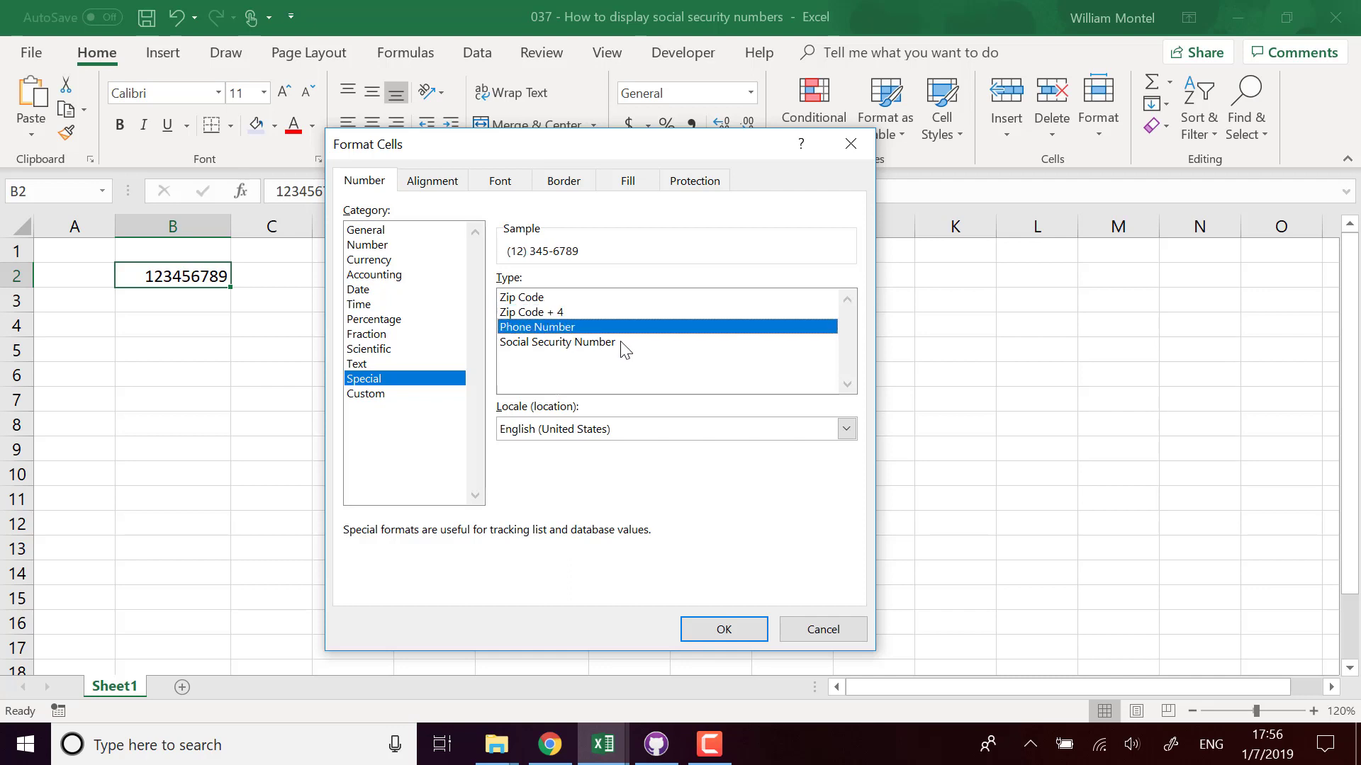
pyautogui.click(554, 311)
pyautogui.click(570, 346)
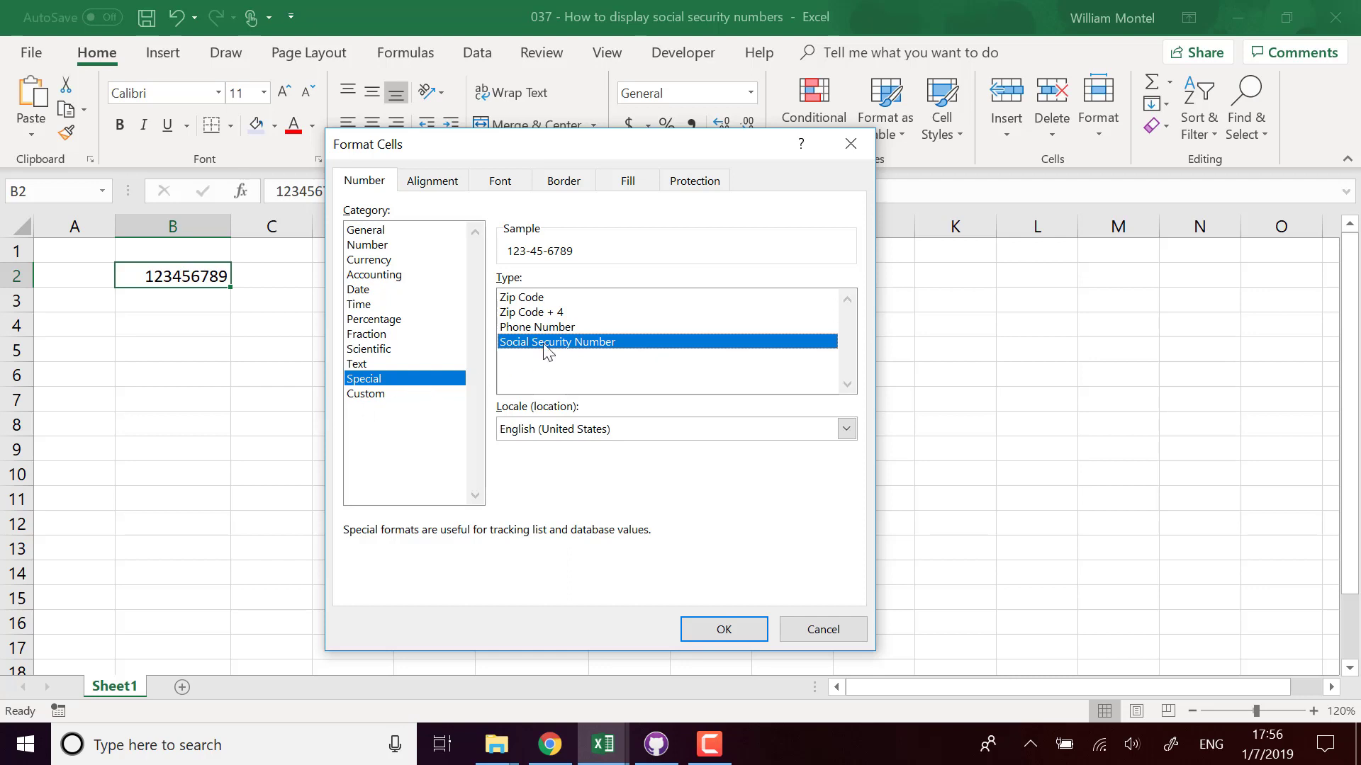
pyautogui.click(721, 628)
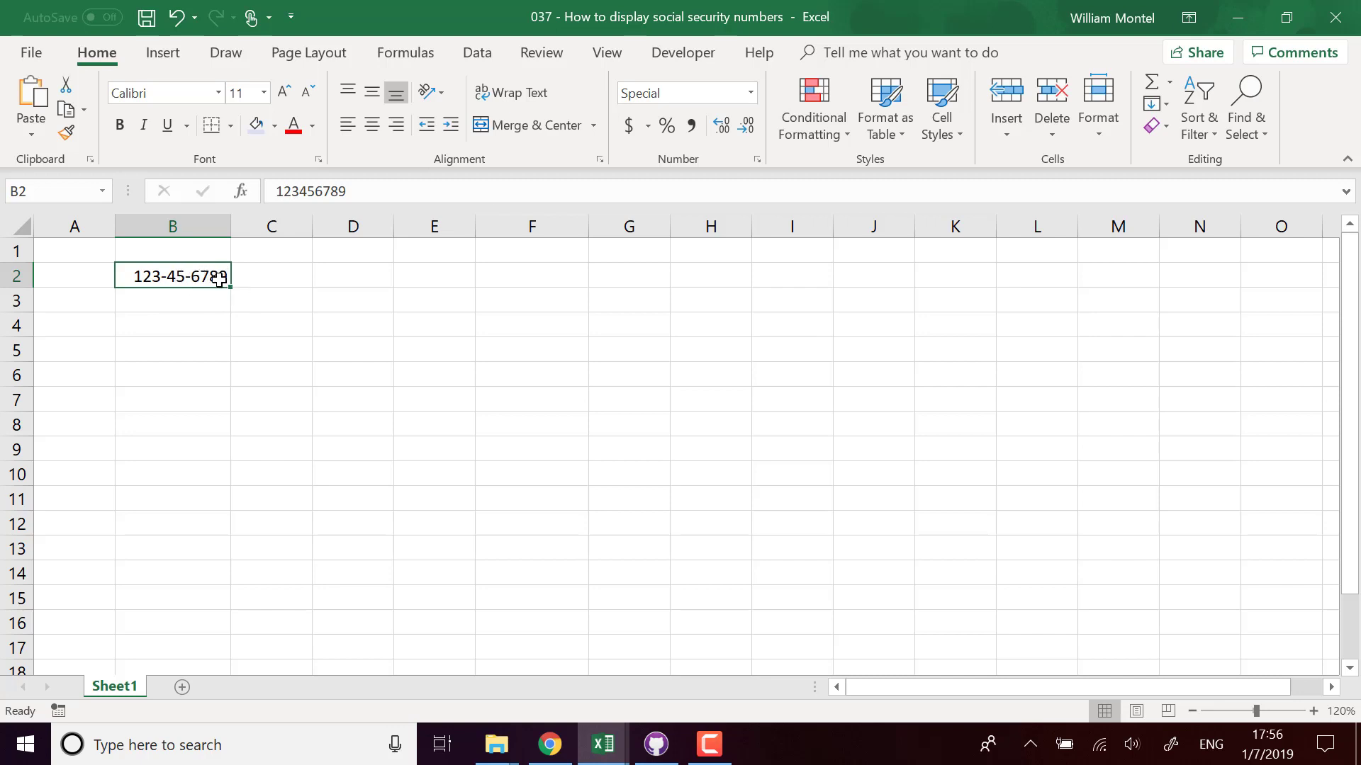
# Enter 123456789 in cell B4, editing it to add the missing digit 2.
pyautogui.click(438, 273)
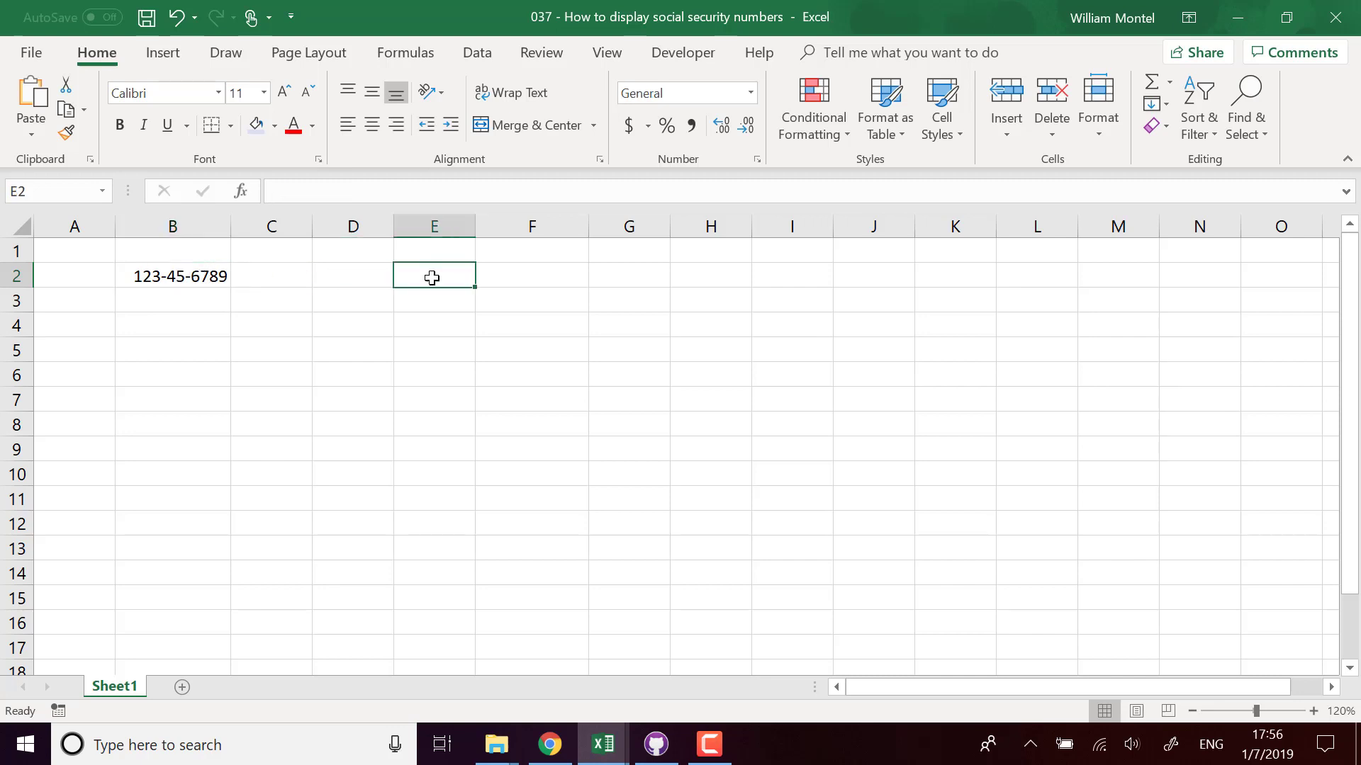
pyautogui.click(177, 346)
pyautogui.click(187, 329)
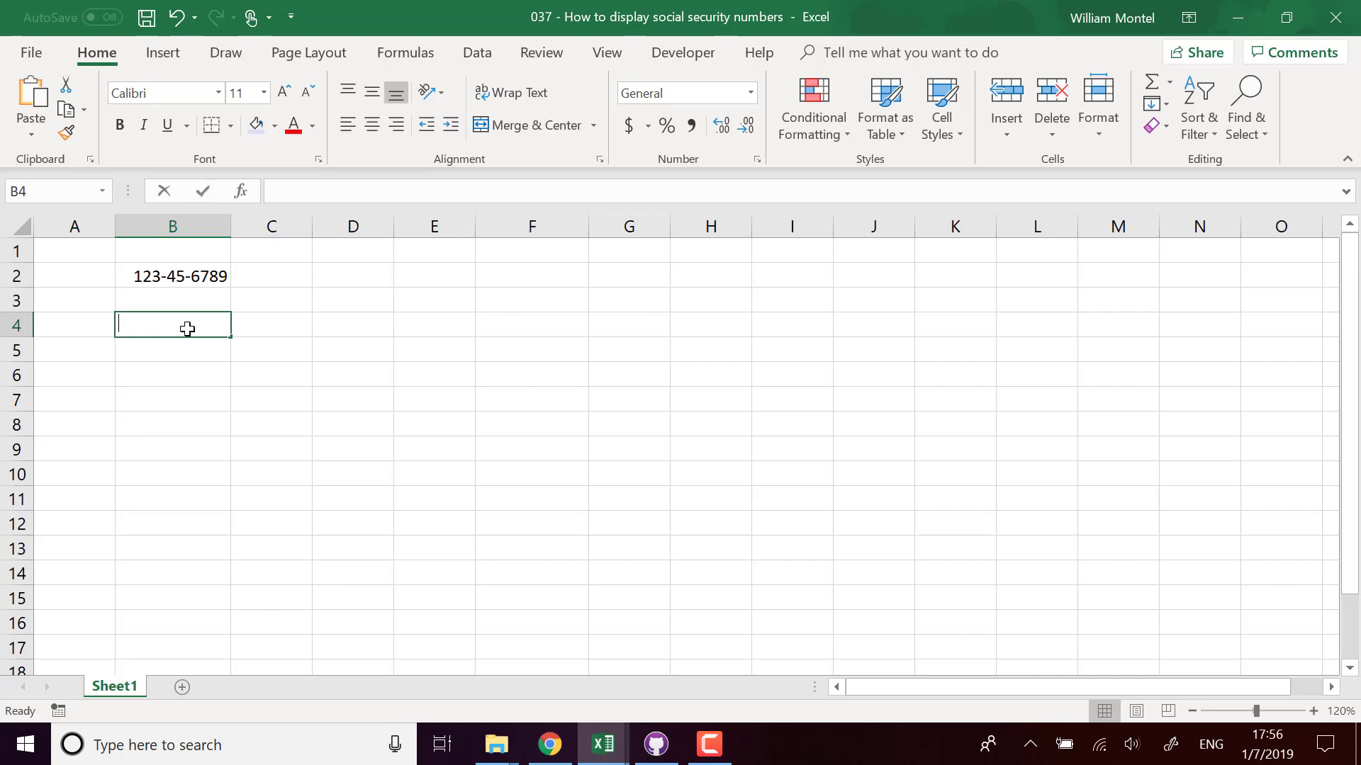
pyautogui.write('1345')
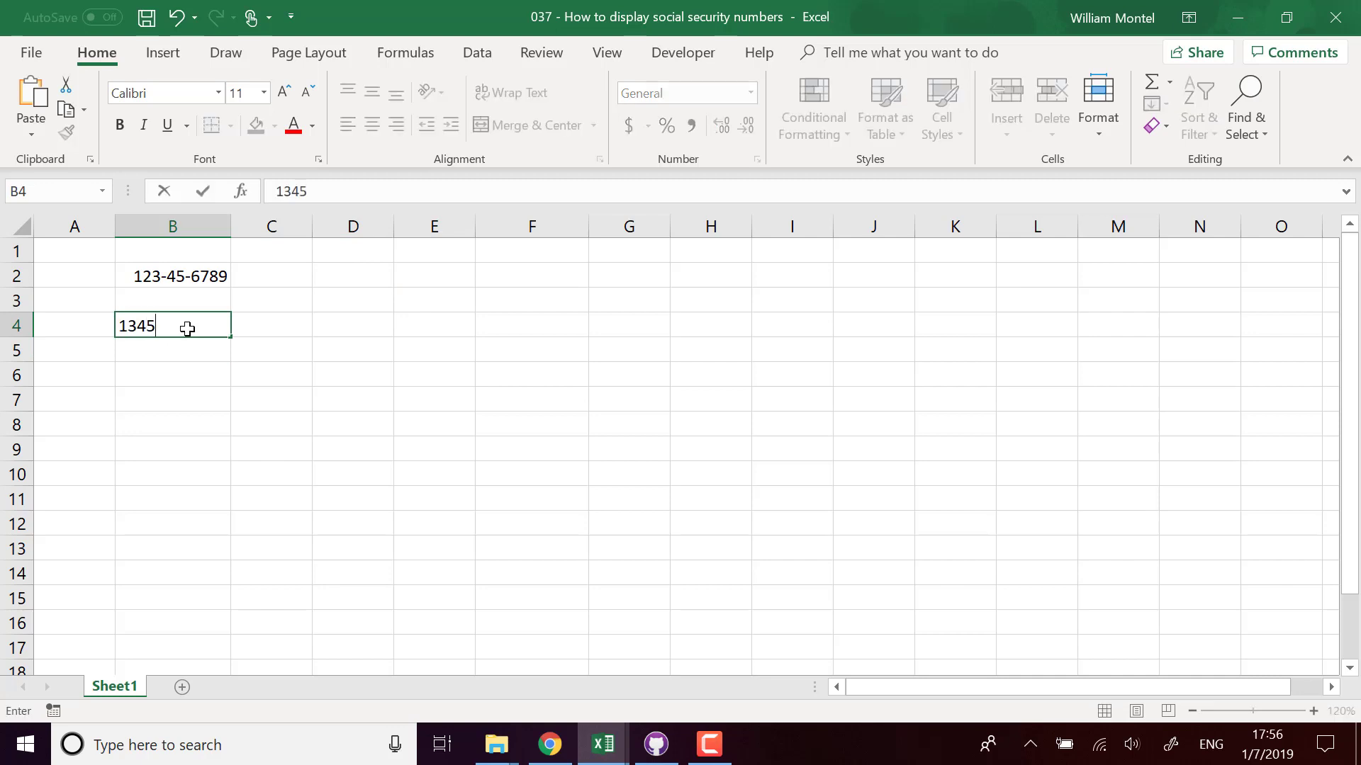
pyautogui.write('6789')
pyautogui.press('Return')
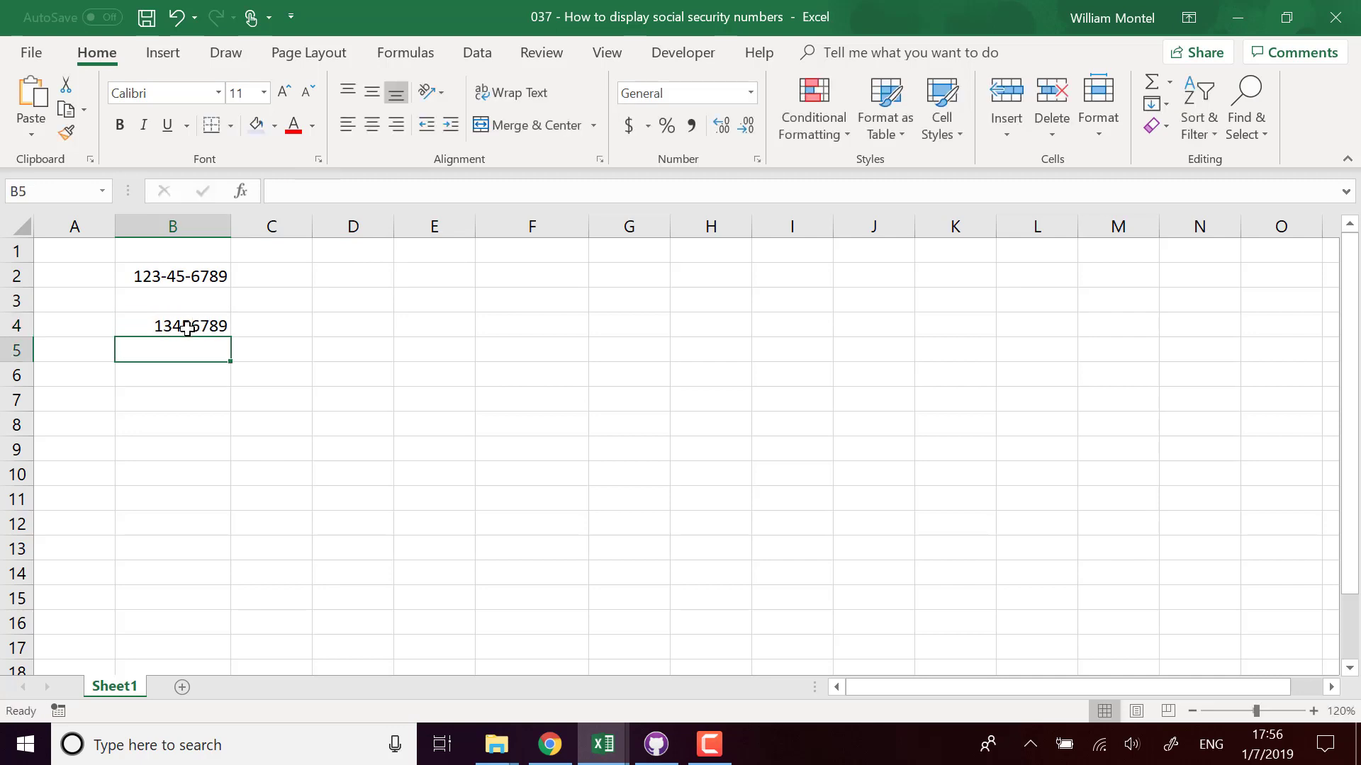
pyautogui.click(182, 327)
pyautogui.doubleClick(164, 329)
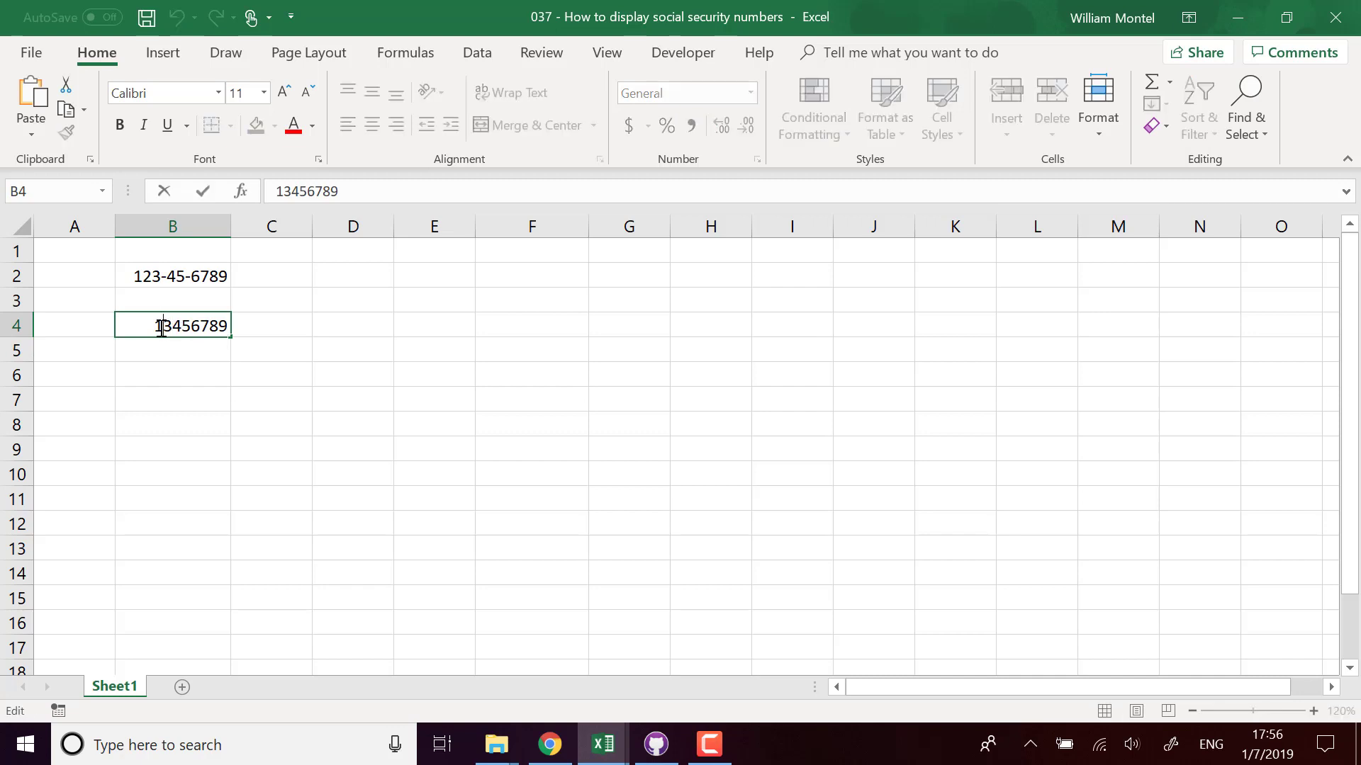
pyautogui.write('2')
pyautogui.press('Return')
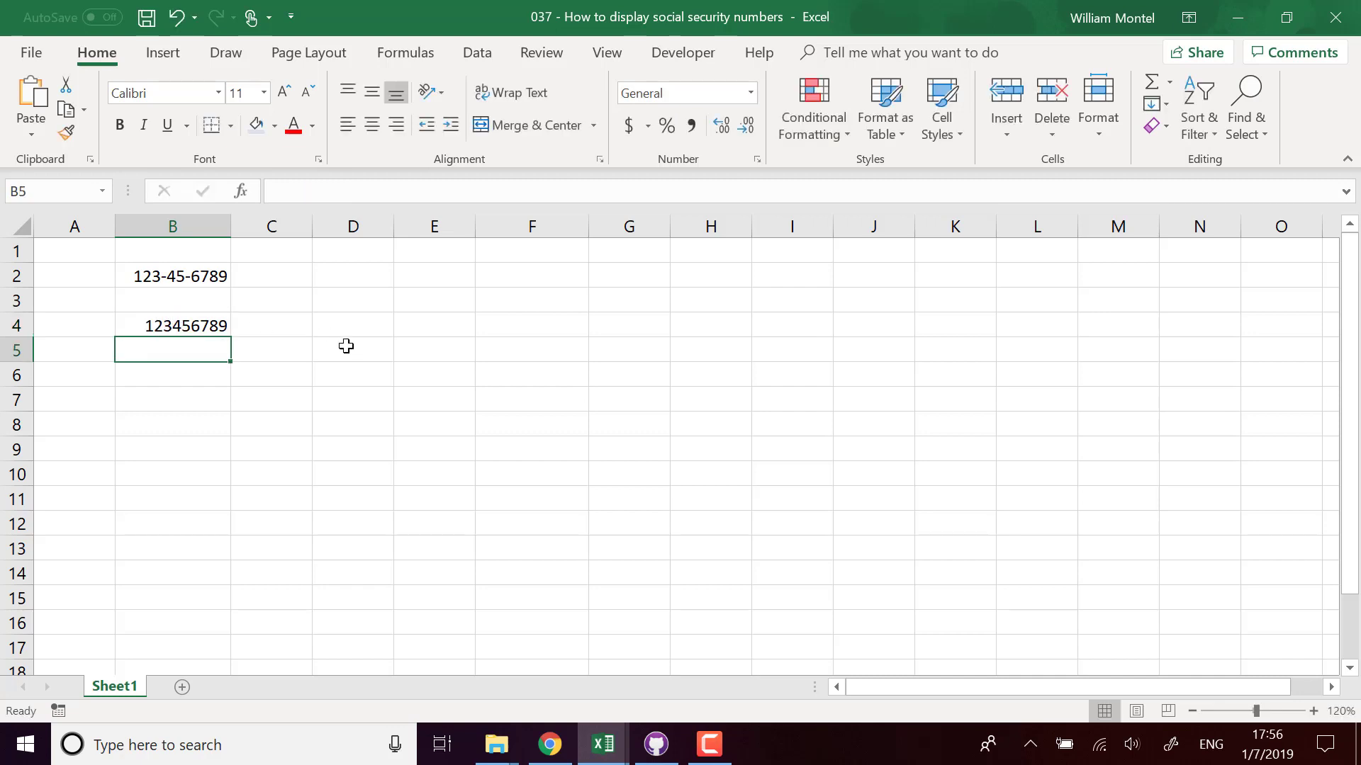
# Give cell B4 the Custom number format 000-00-0000.
pyautogui.rightClick(223, 326)
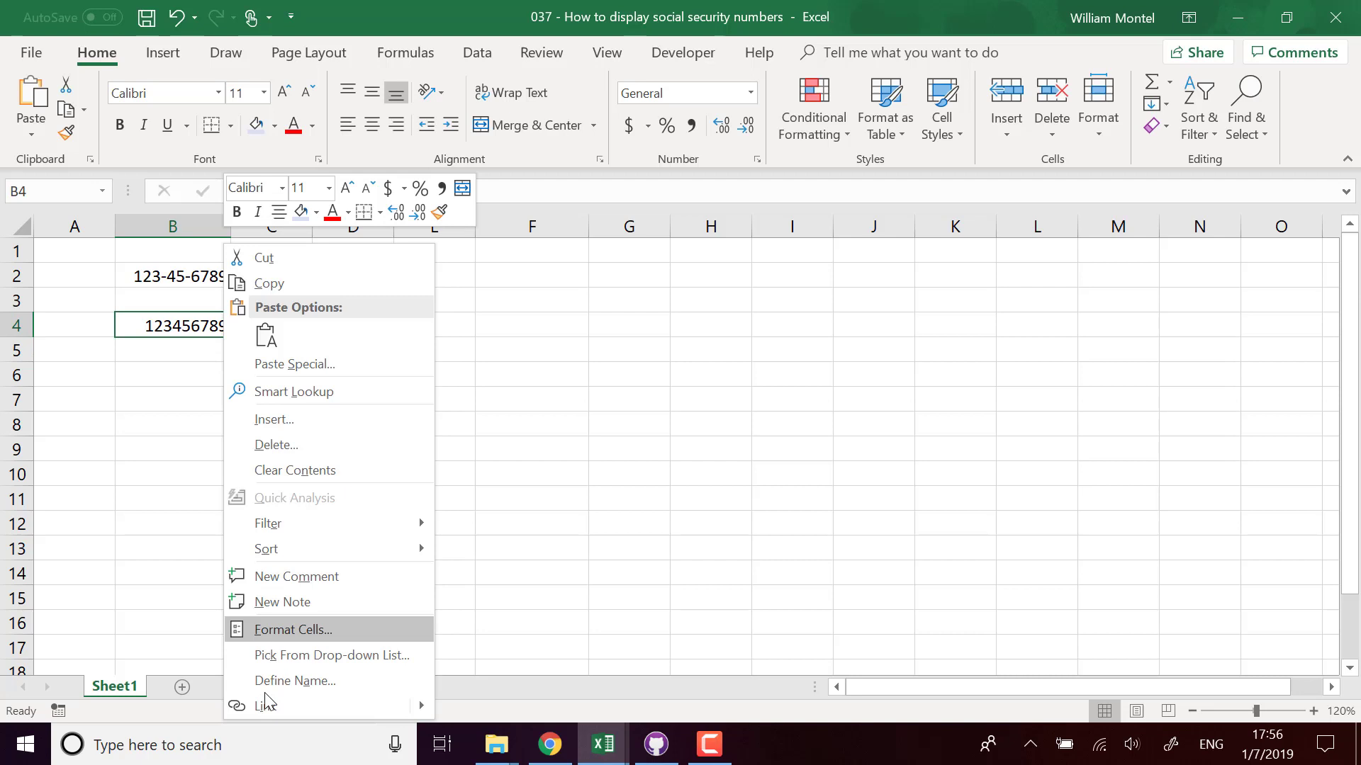
pyautogui.click(329, 629)
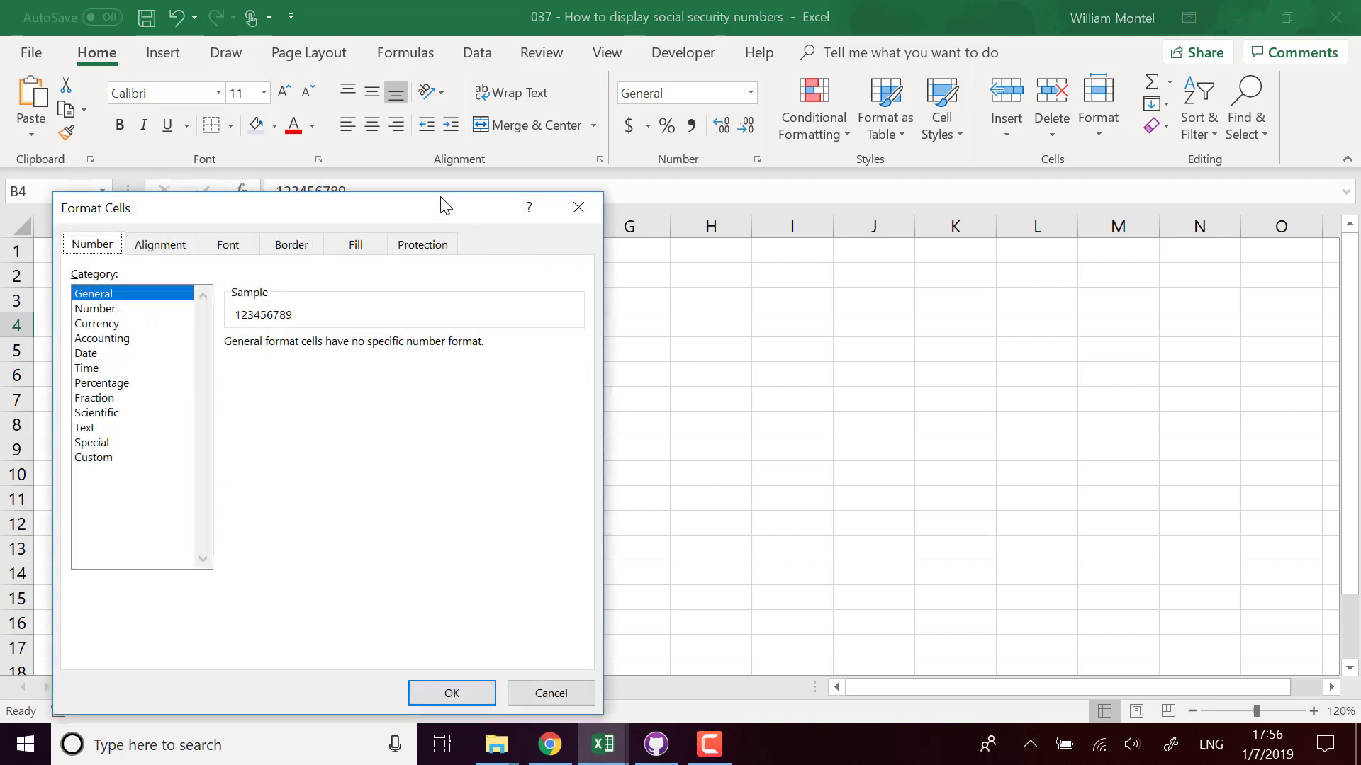
pyautogui.moveTo(454, 205); pyautogui.dragTo(804, 177)
pyautogui.click(475, 425)
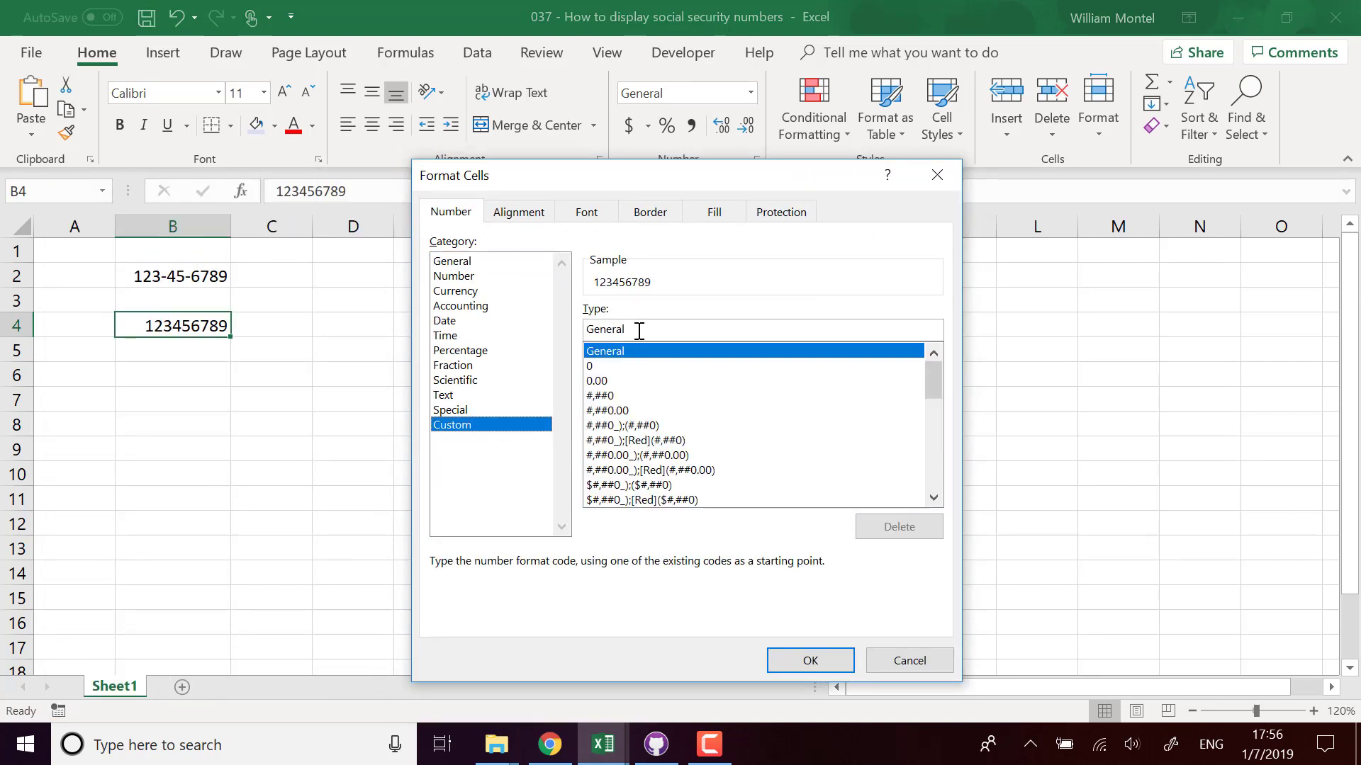
pyautogui.write('000-')
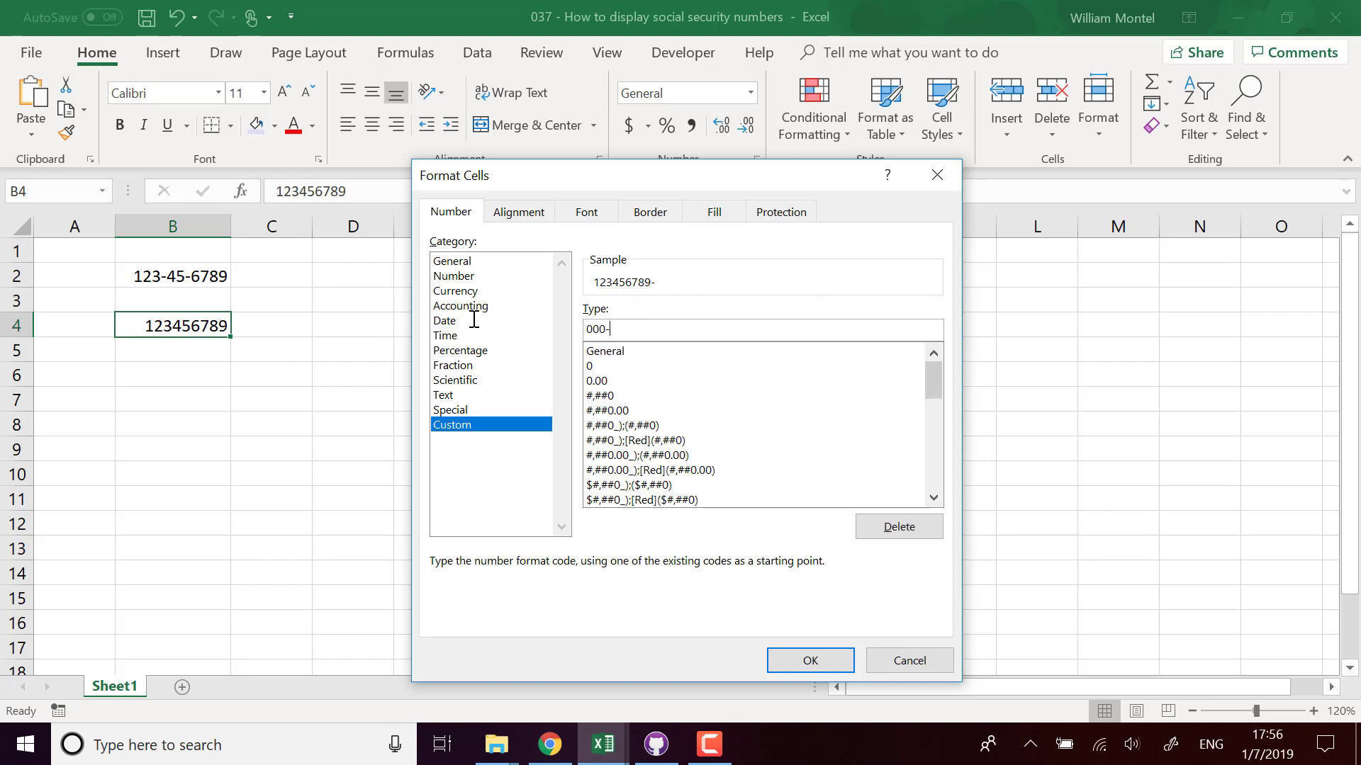
pyautogui.write('00-0000')
pyautogui.click(808, 661)
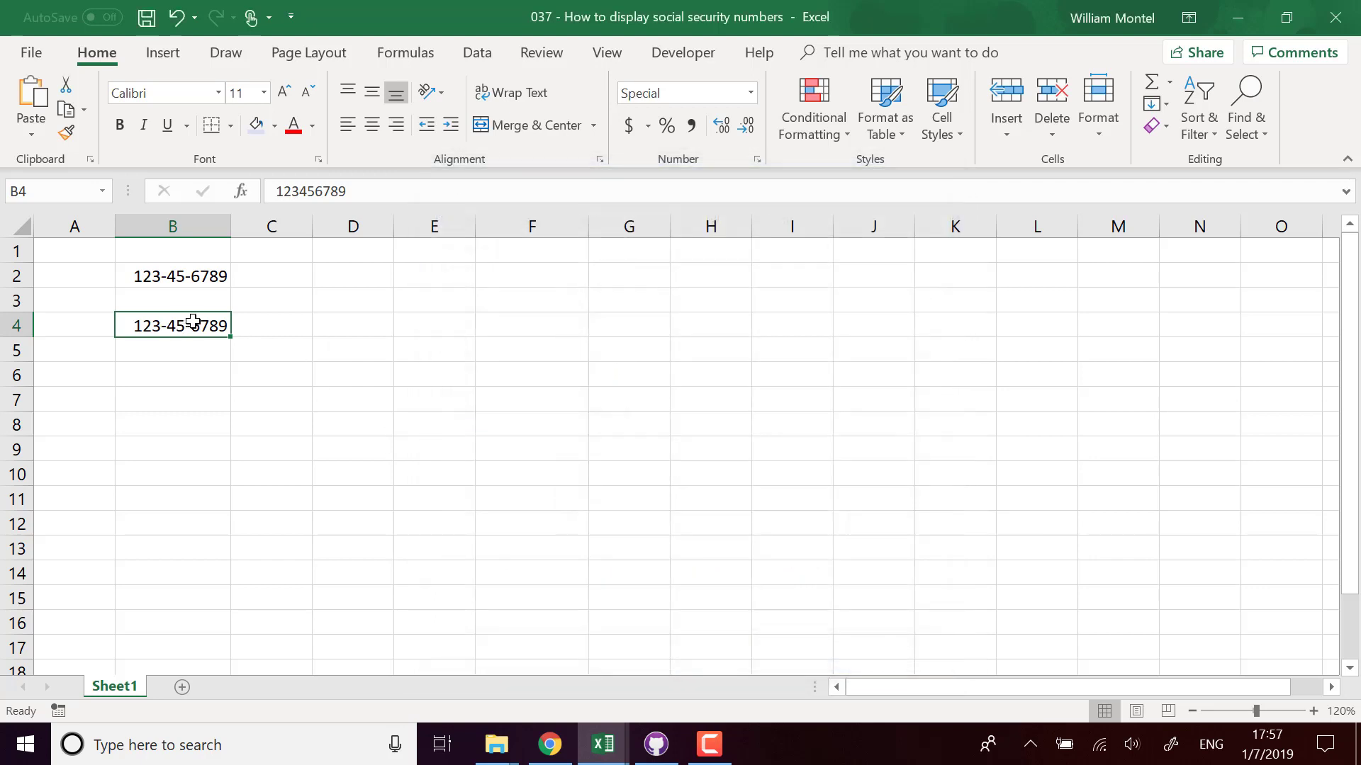
# Check that B2's Number Format list shows Special, then bring up B2's shortcut menu.
pyautogui.click(204, 276)
pyautogui.click(753, 90)
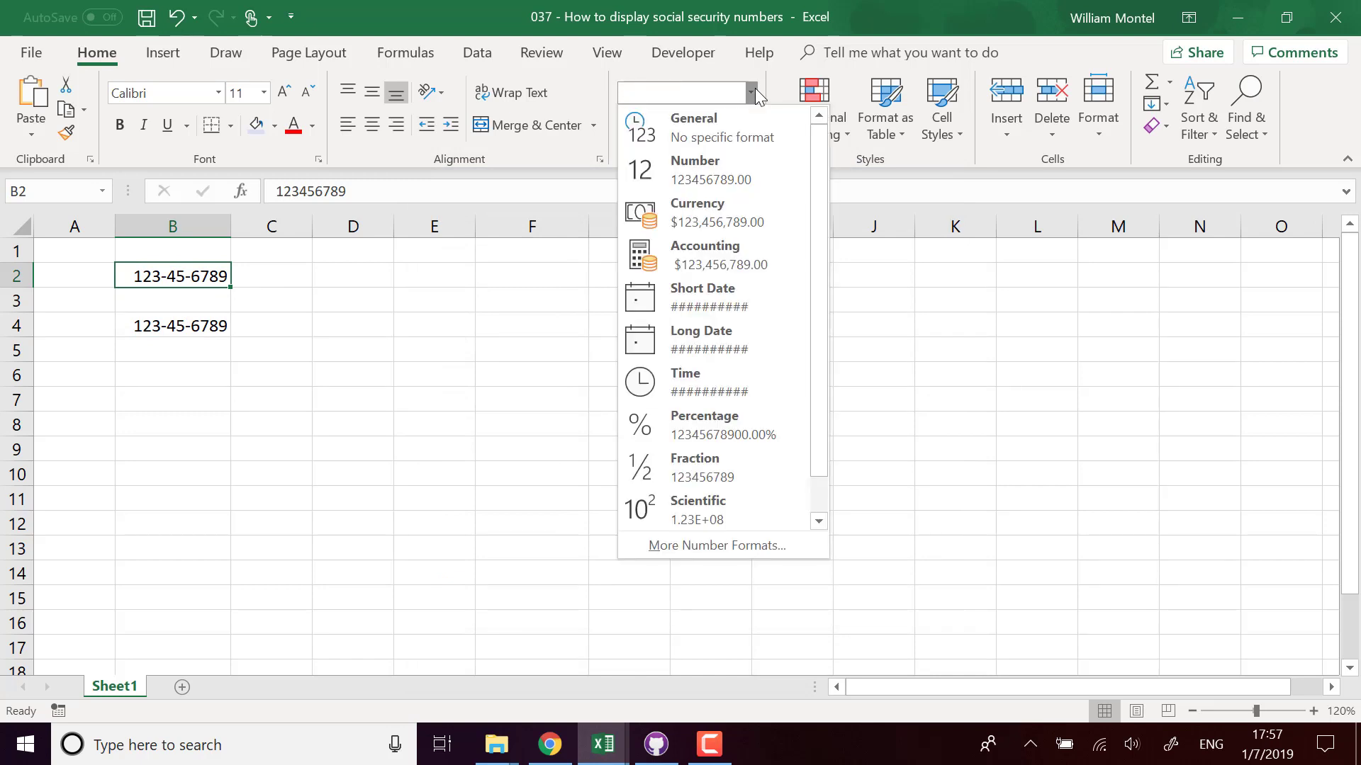
pyautogui.click(752, 91)
pyautogui.rightClick(197, 276)
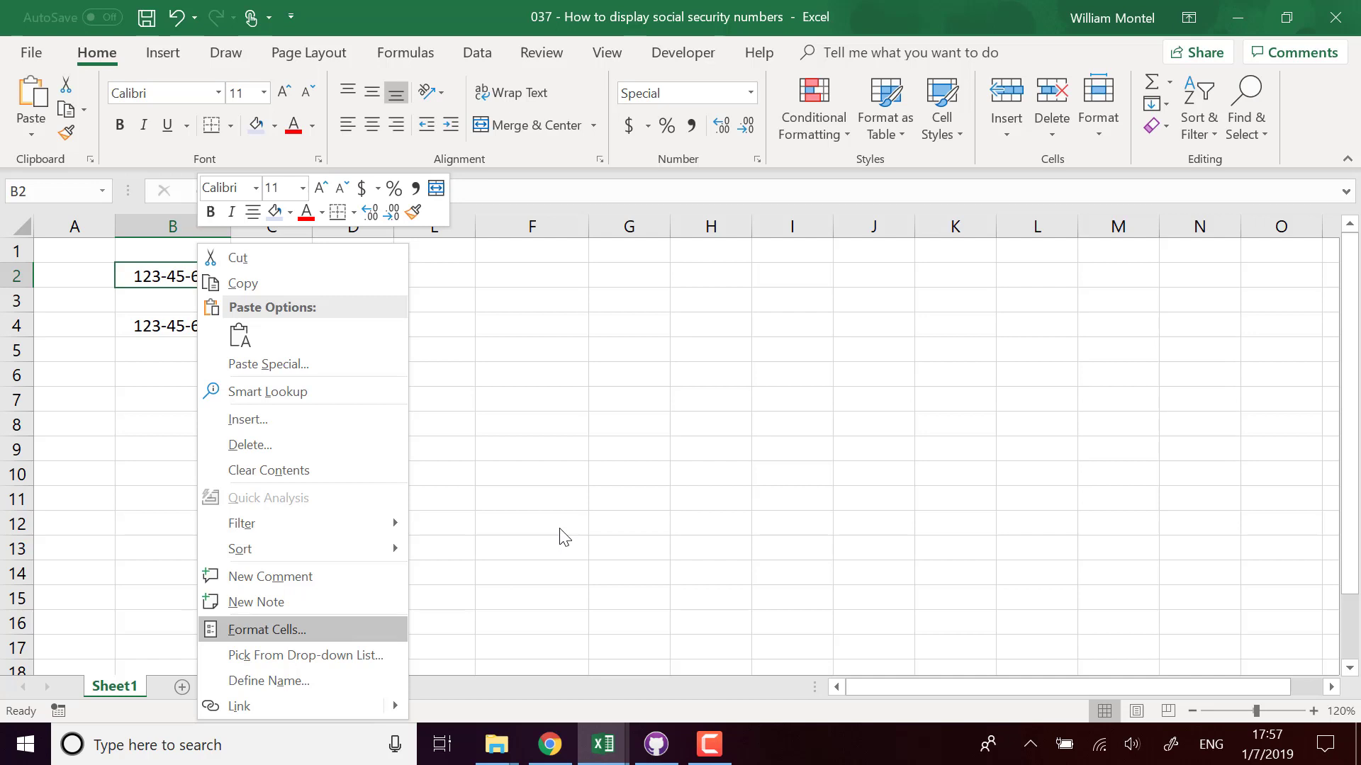
pyautogui.press('Escape')
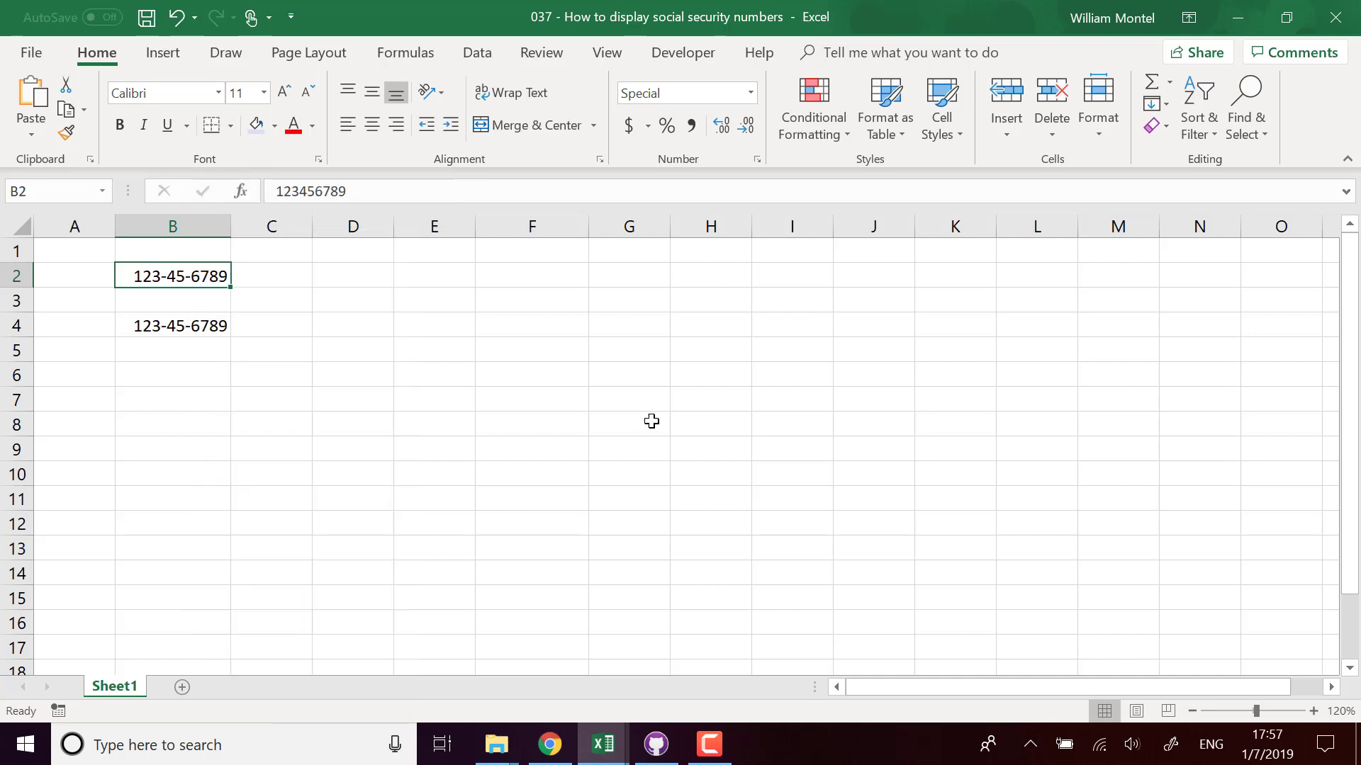
pyautogui.rightClick(205, 275)
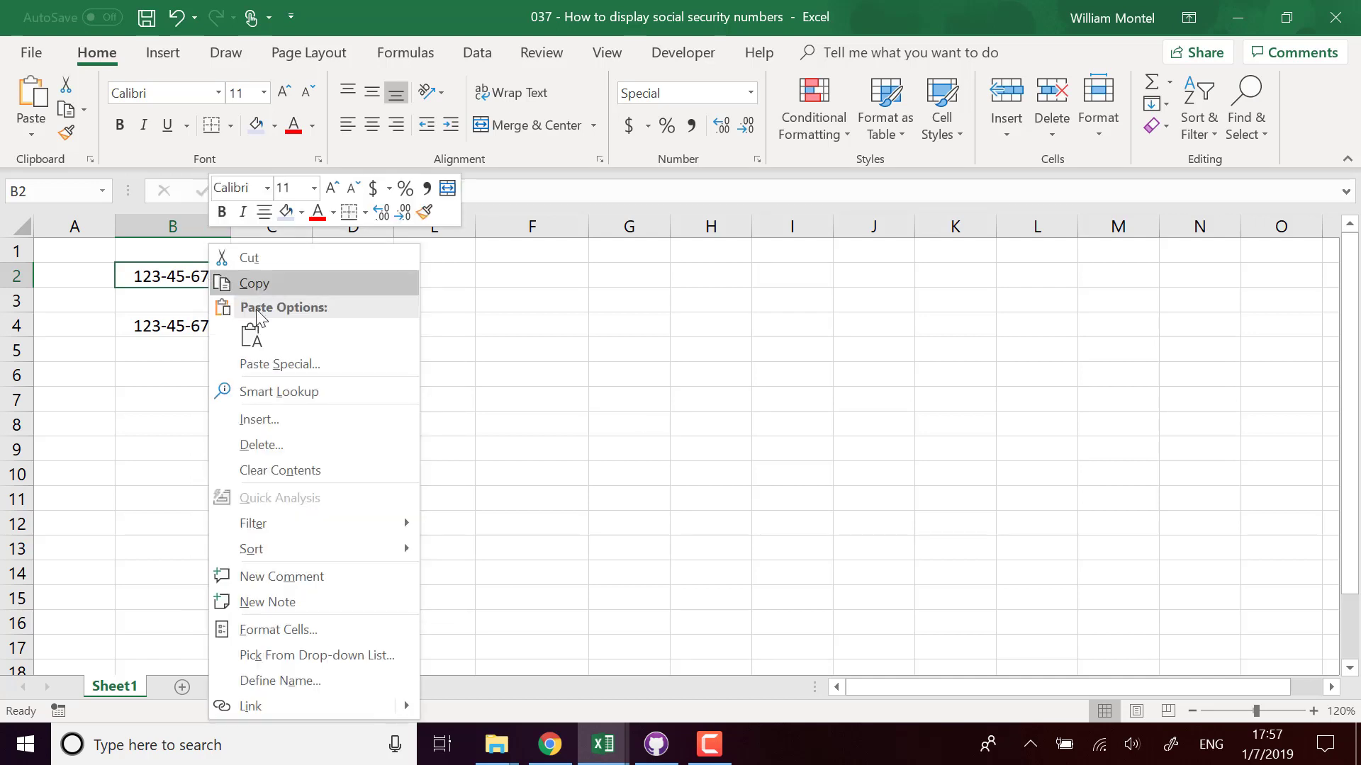
# Open Format Cells for B2 and switch the Special locale to French (France).
pyautogui.click(351, 627)
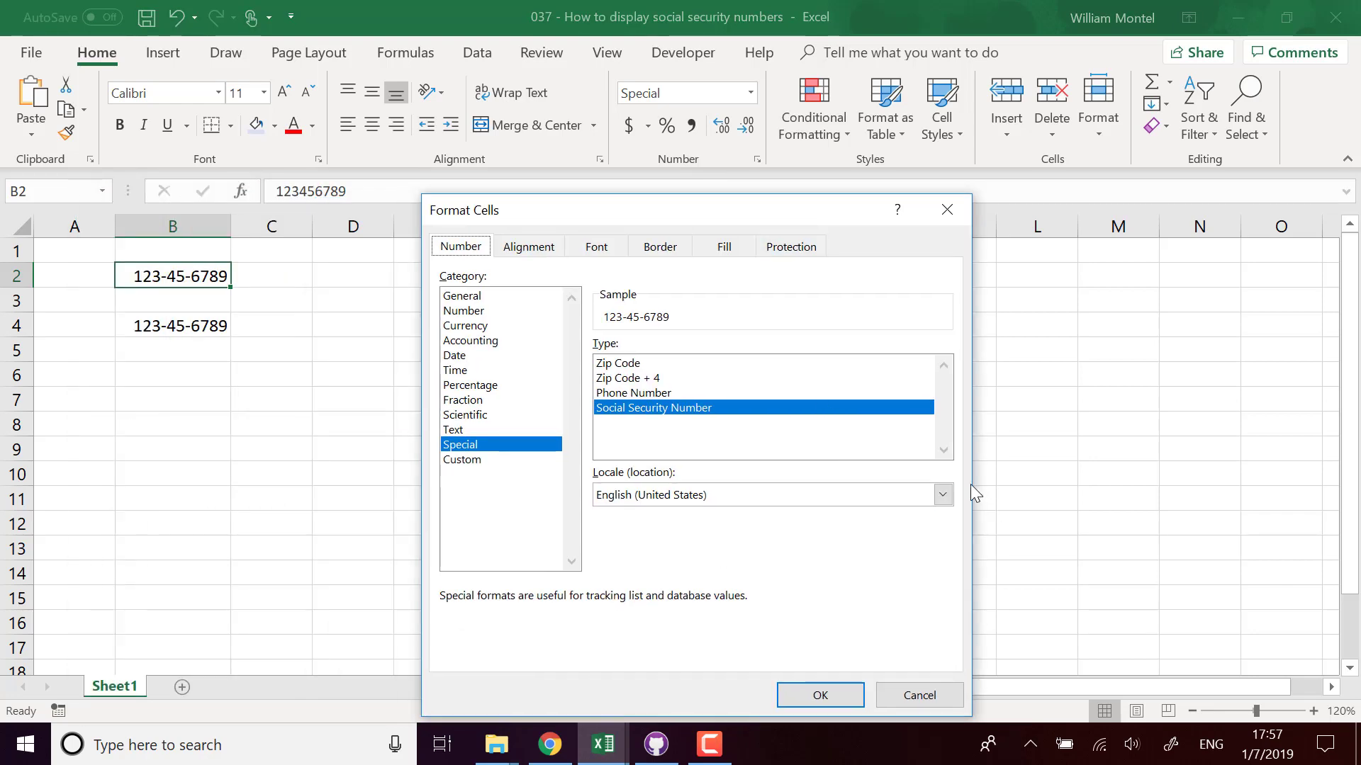
pyautogui.click(942, 495)
pyautogui.scroll(2, 787, 558)
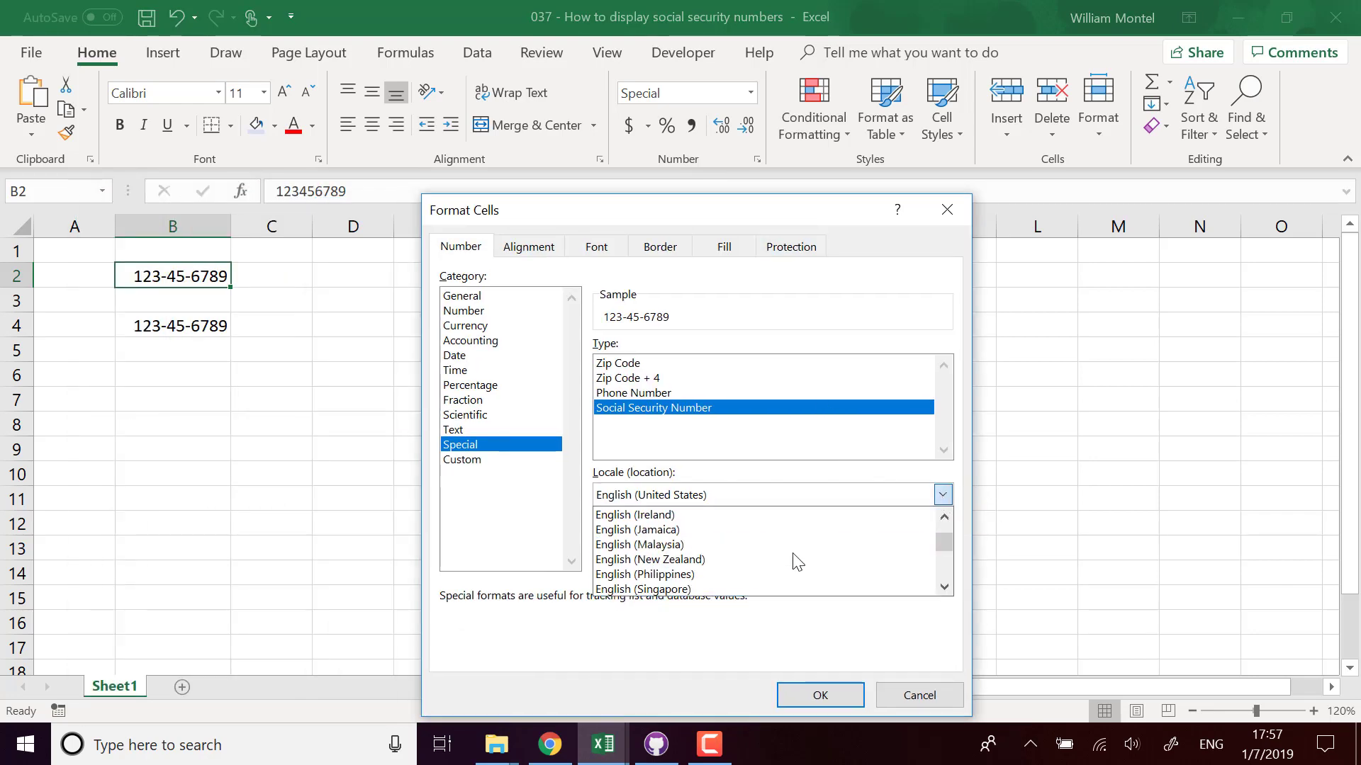
pyautogui.scroll(-6, 790, 560)
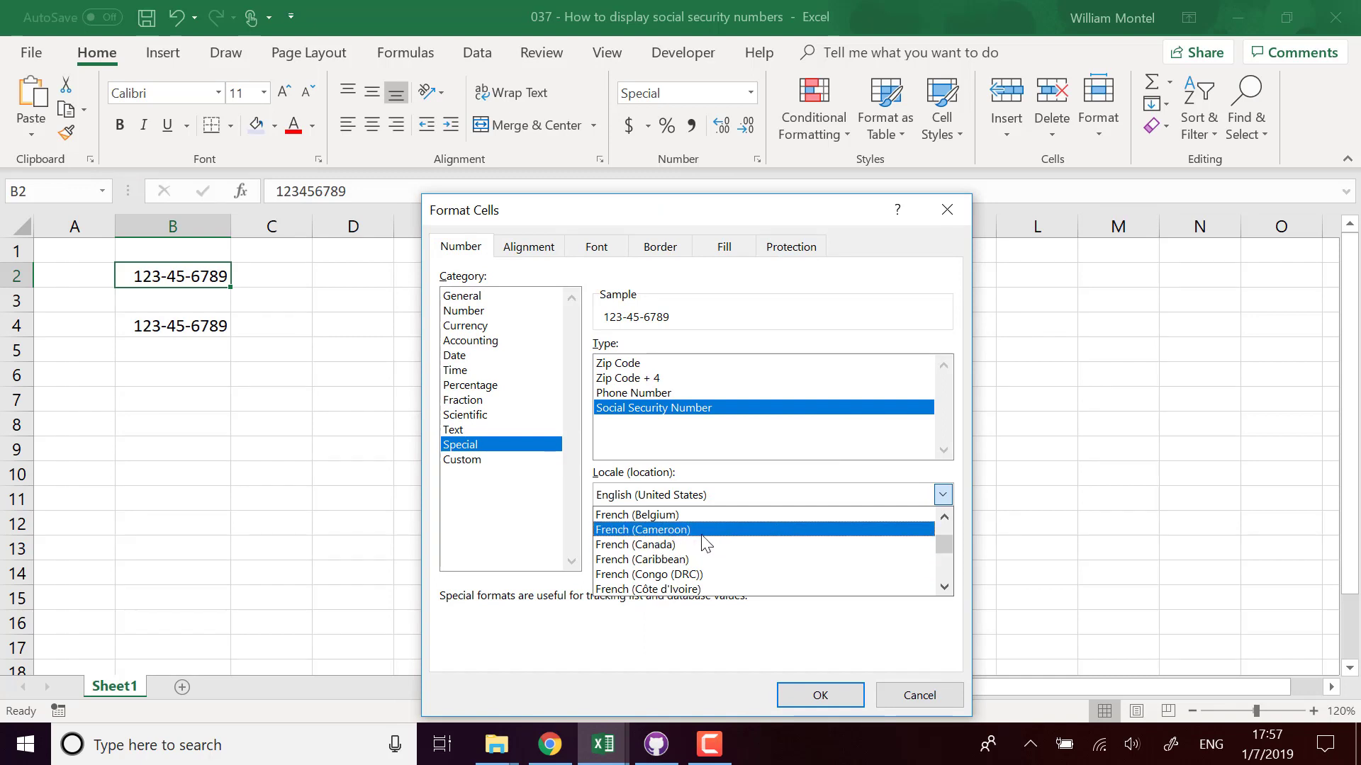
pyautogui.scroll(-2, 702, 559)
pyautogui.click(691, 574)
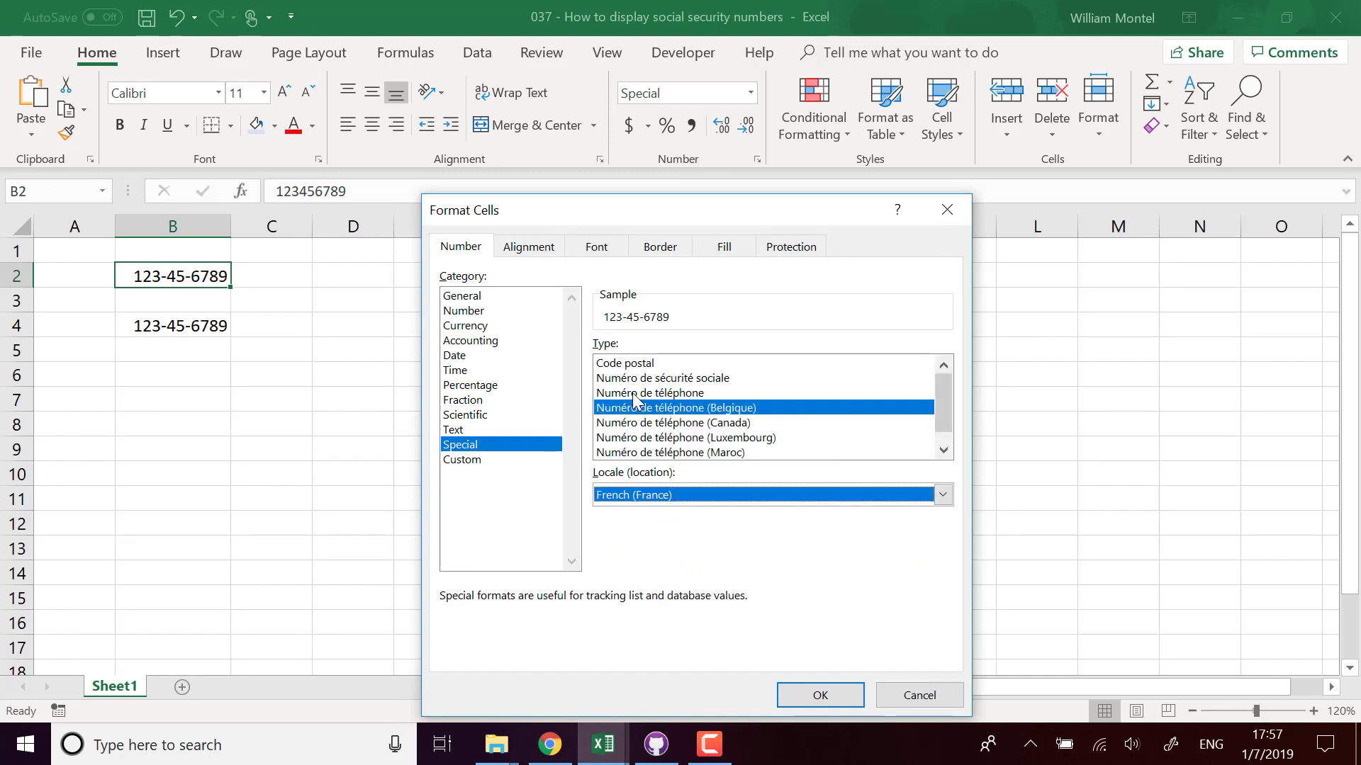
pyautogui.scroll(-1, 943, 407)
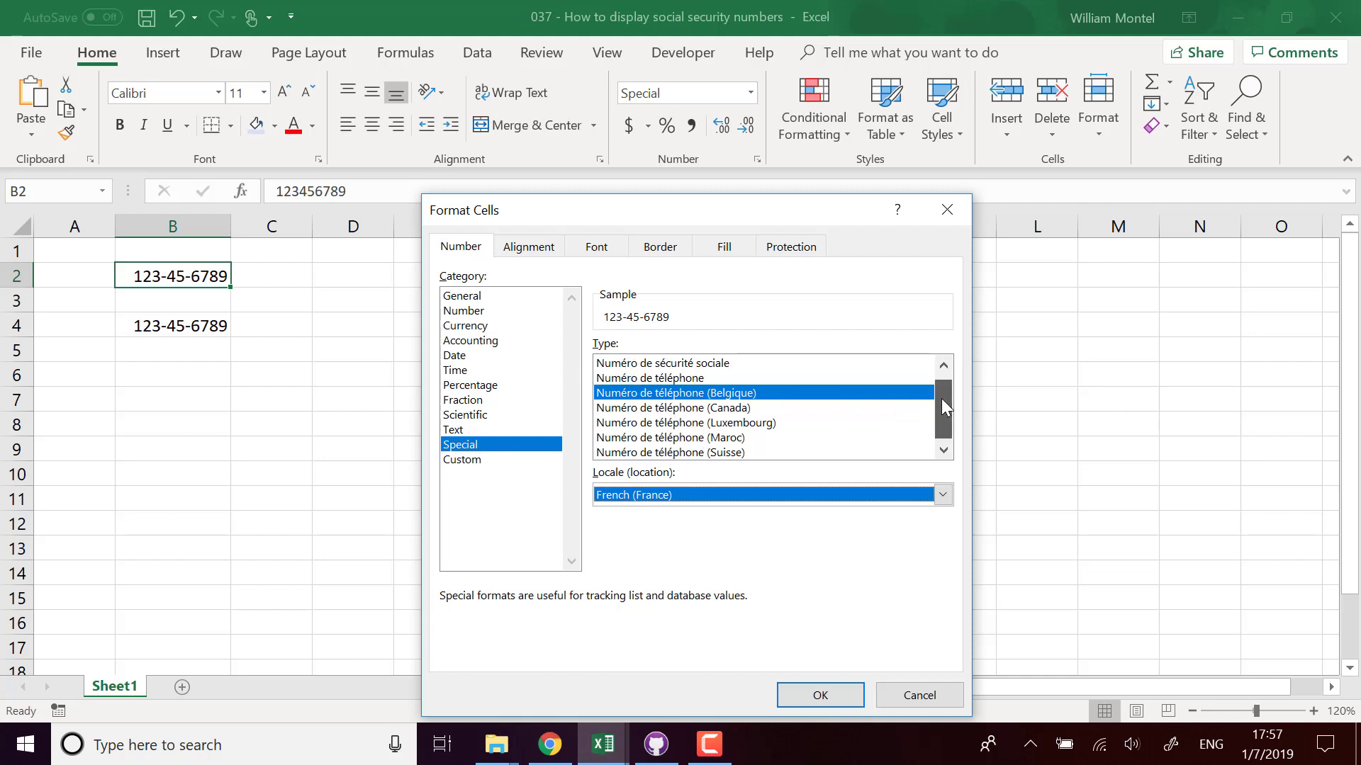
pyautogui.scroll(1, 942, 403)
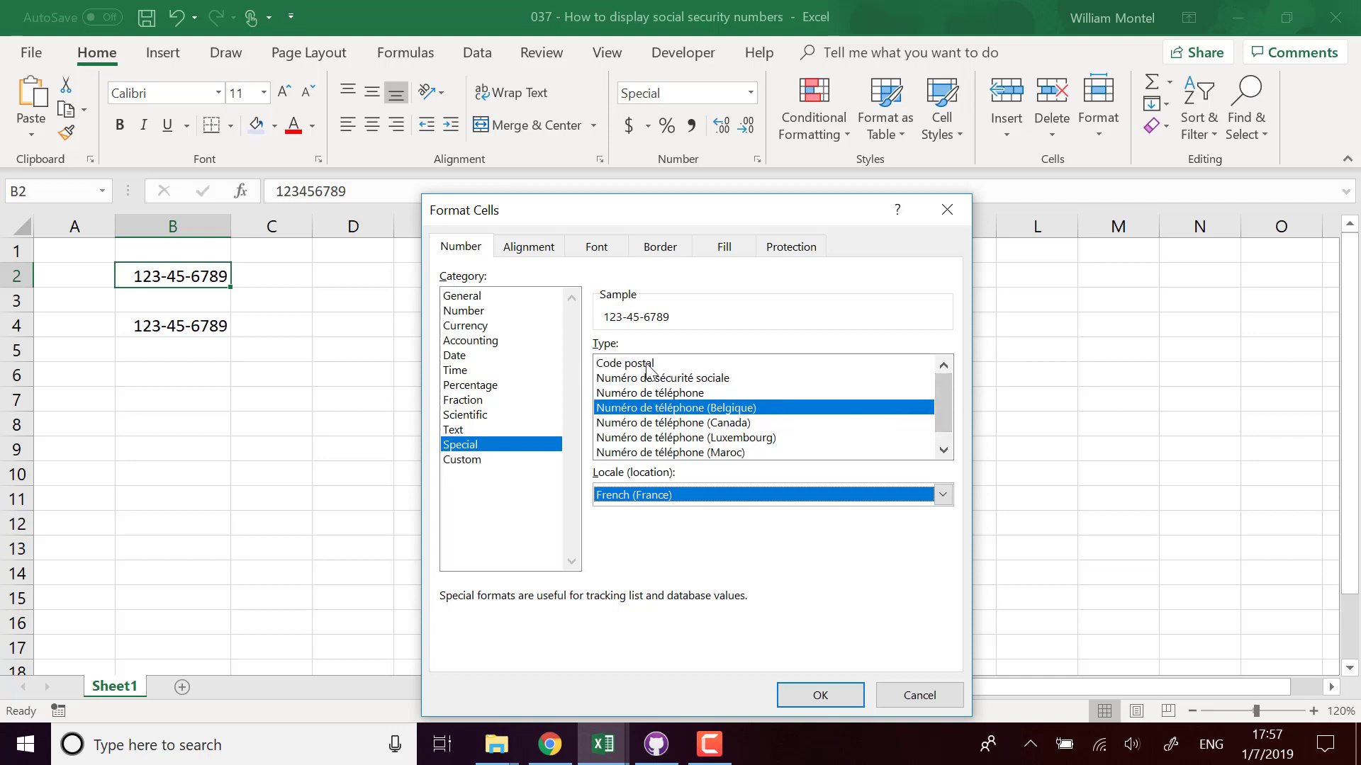
# Preview the French social security and telephone types, browse locales, then cancel the dialog.
pyautogui.click(735, 378)
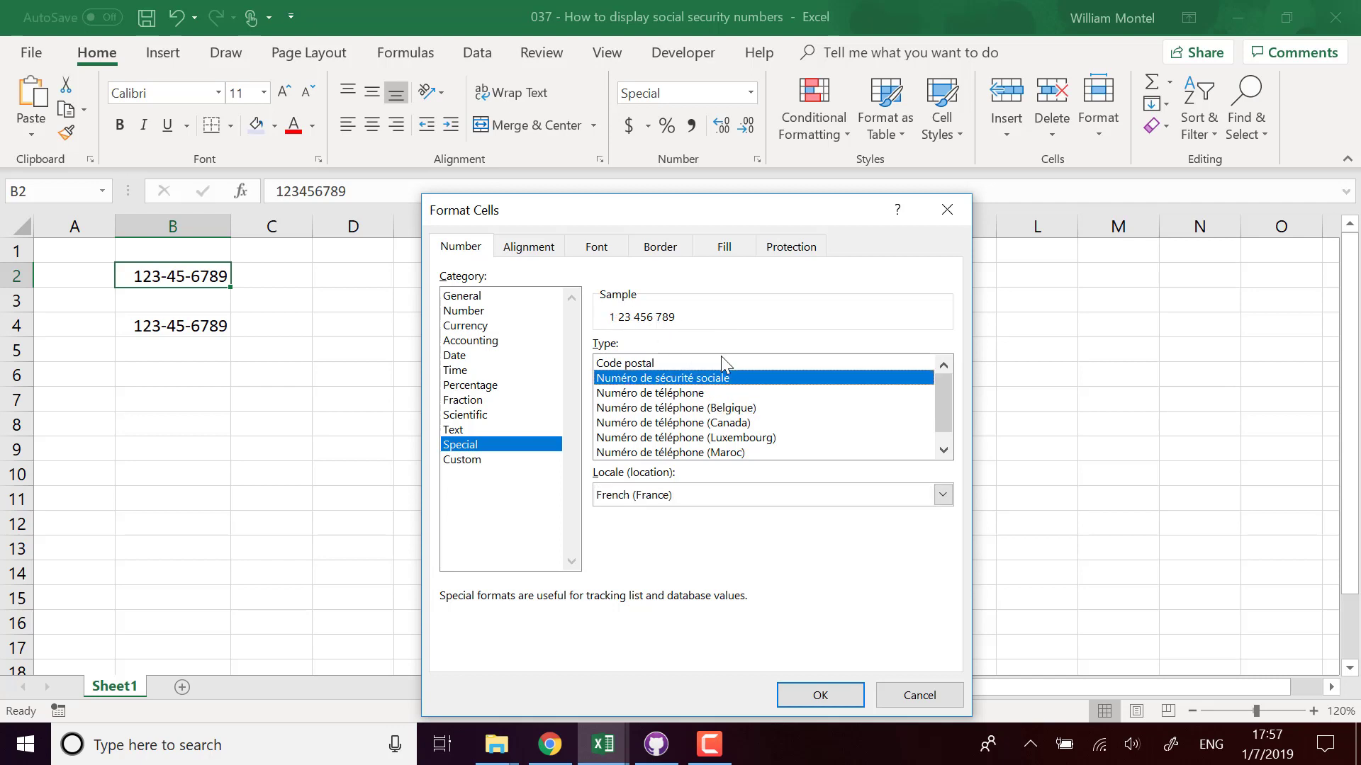
pyautogui.click(698, 394)
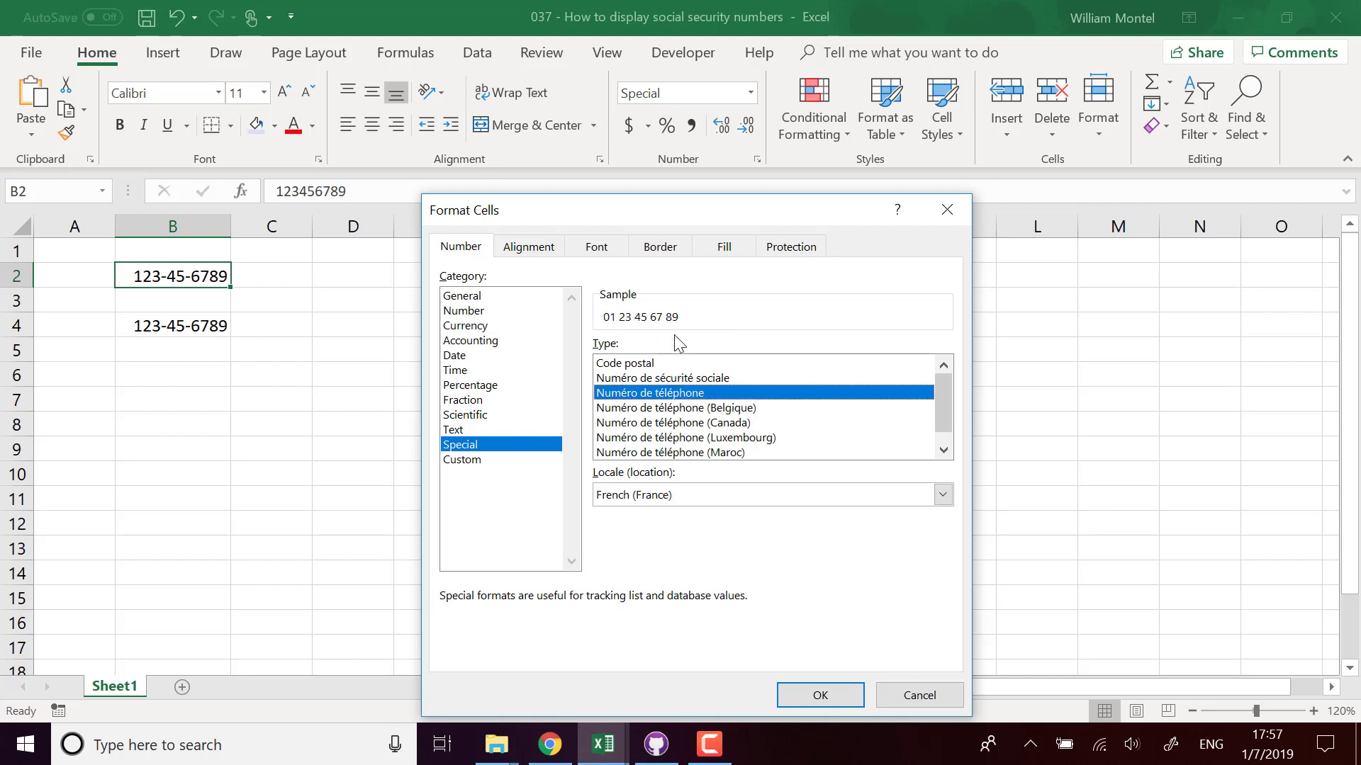
pyautogui.click(942, 492)
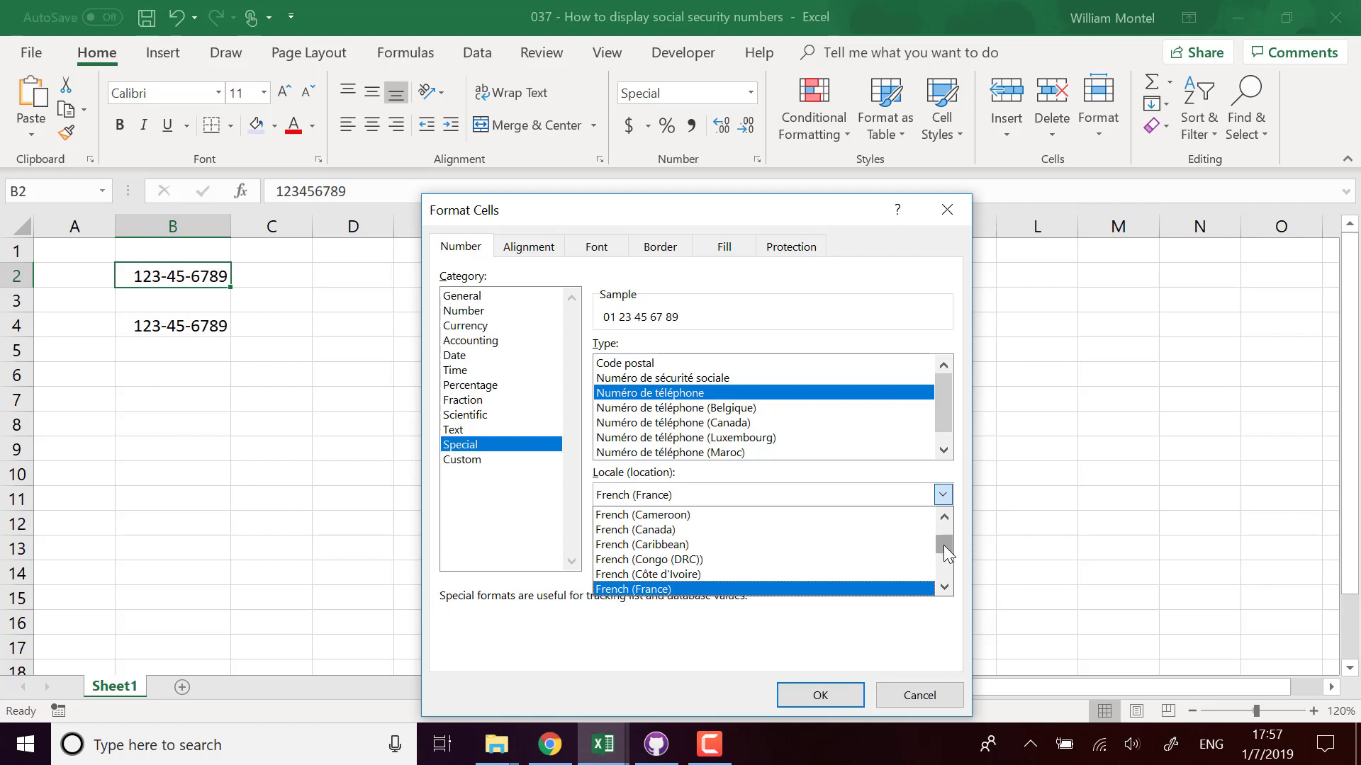
pyautogui.moveTo(945, 543); pyautogui.dragTo(947, 525)
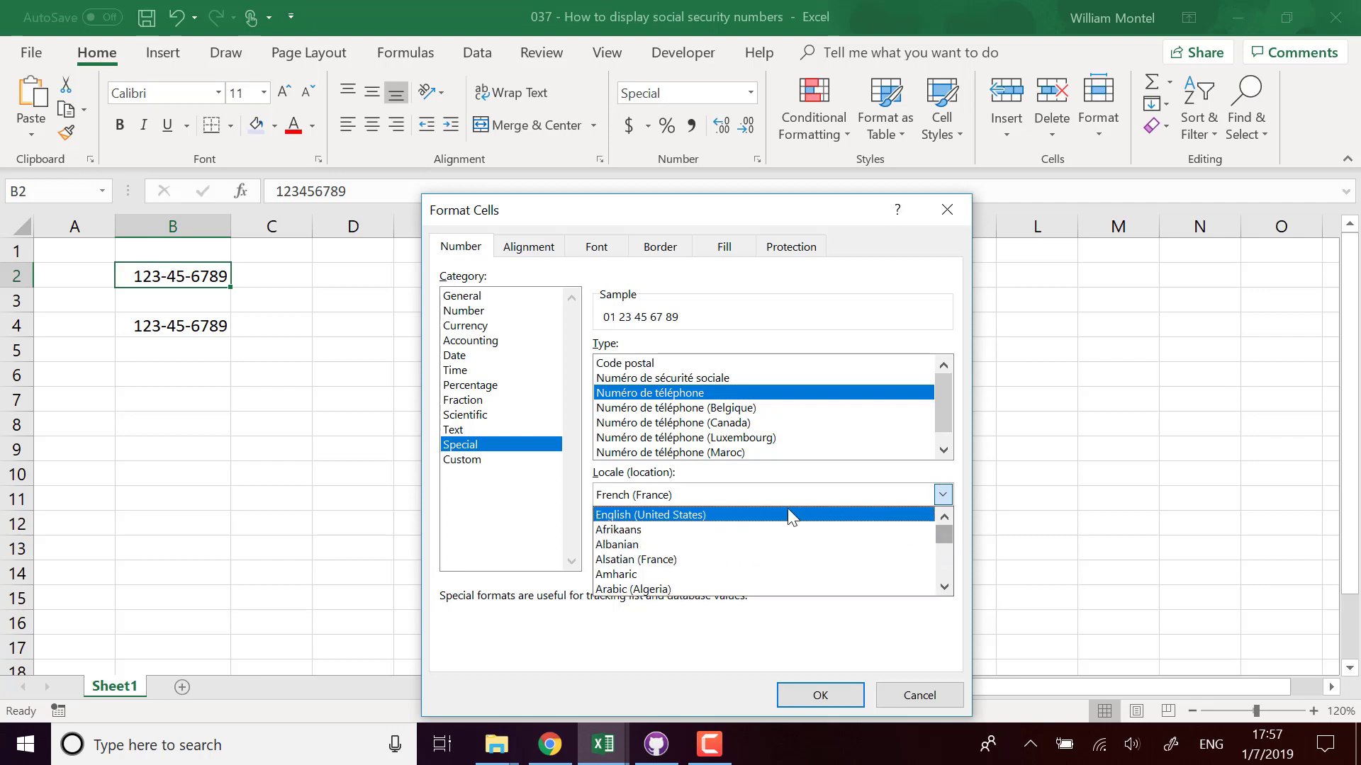
pyautogui.scroll(-2, 730, 556)
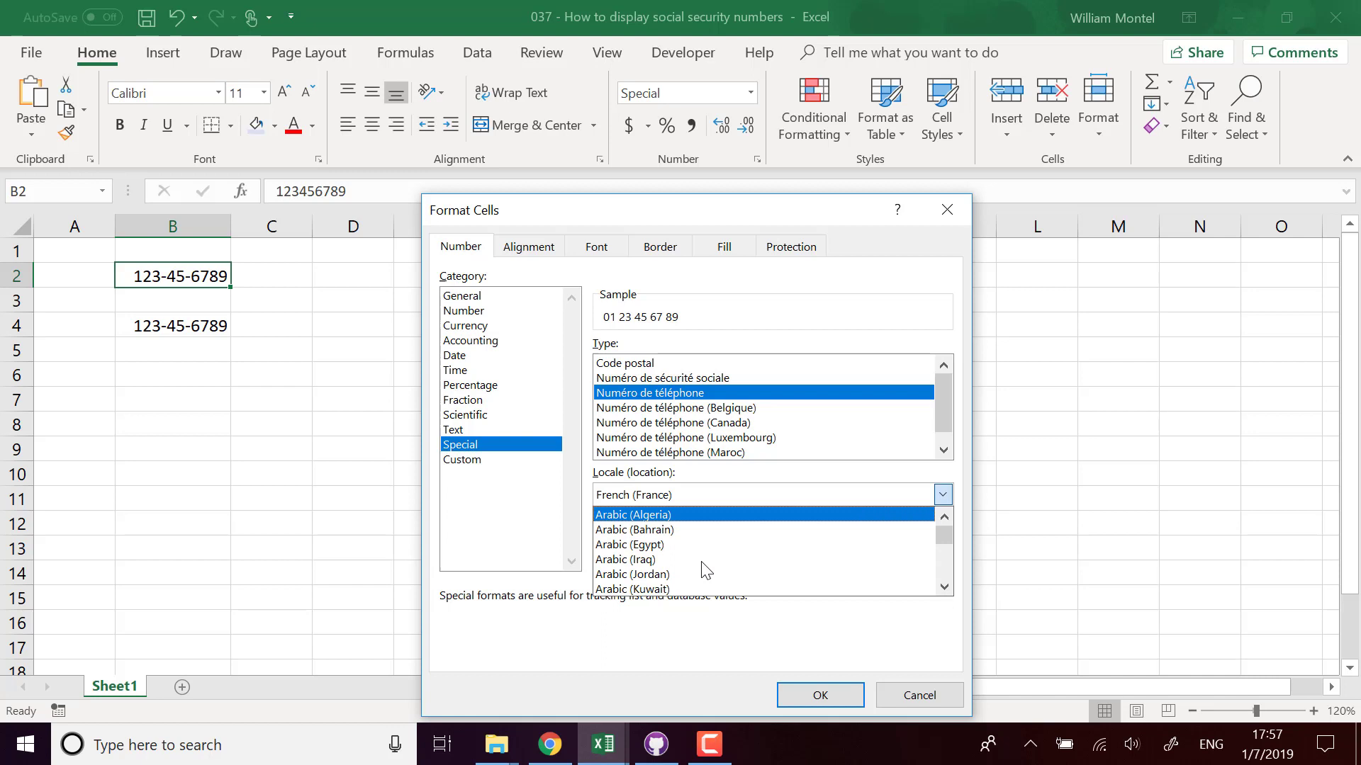
pyautogui.scroll(-3, 713, 558)
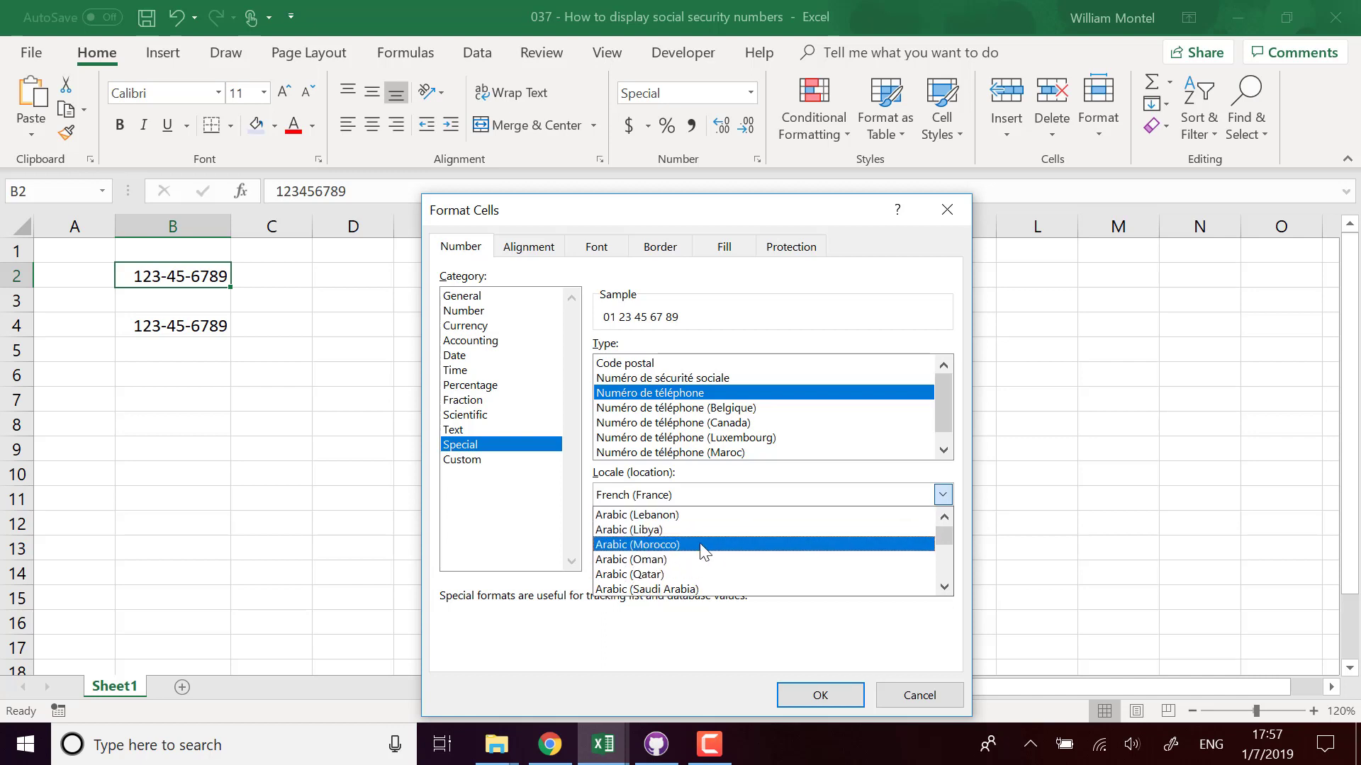
pyautogui.scroll(-1, 702, 560)
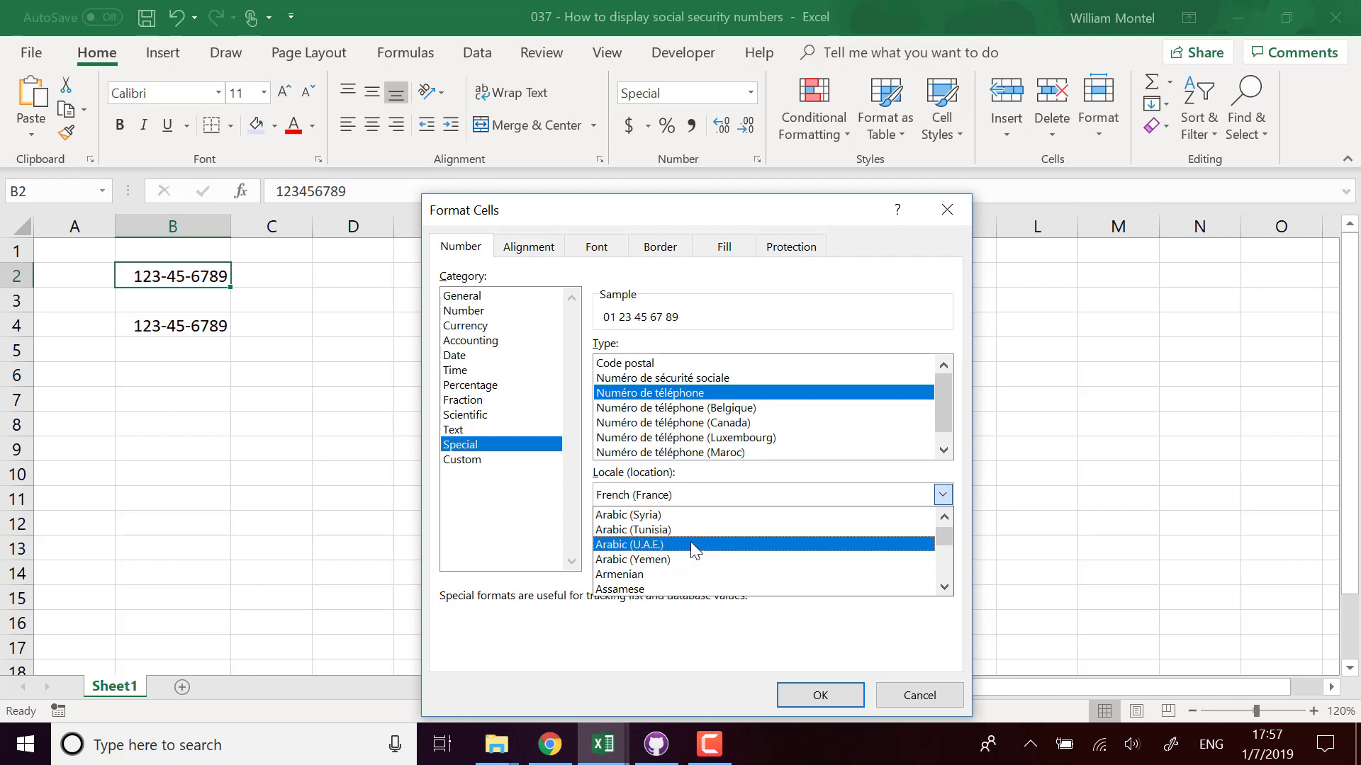
pyautogui.scroll(-1, 760, 562)
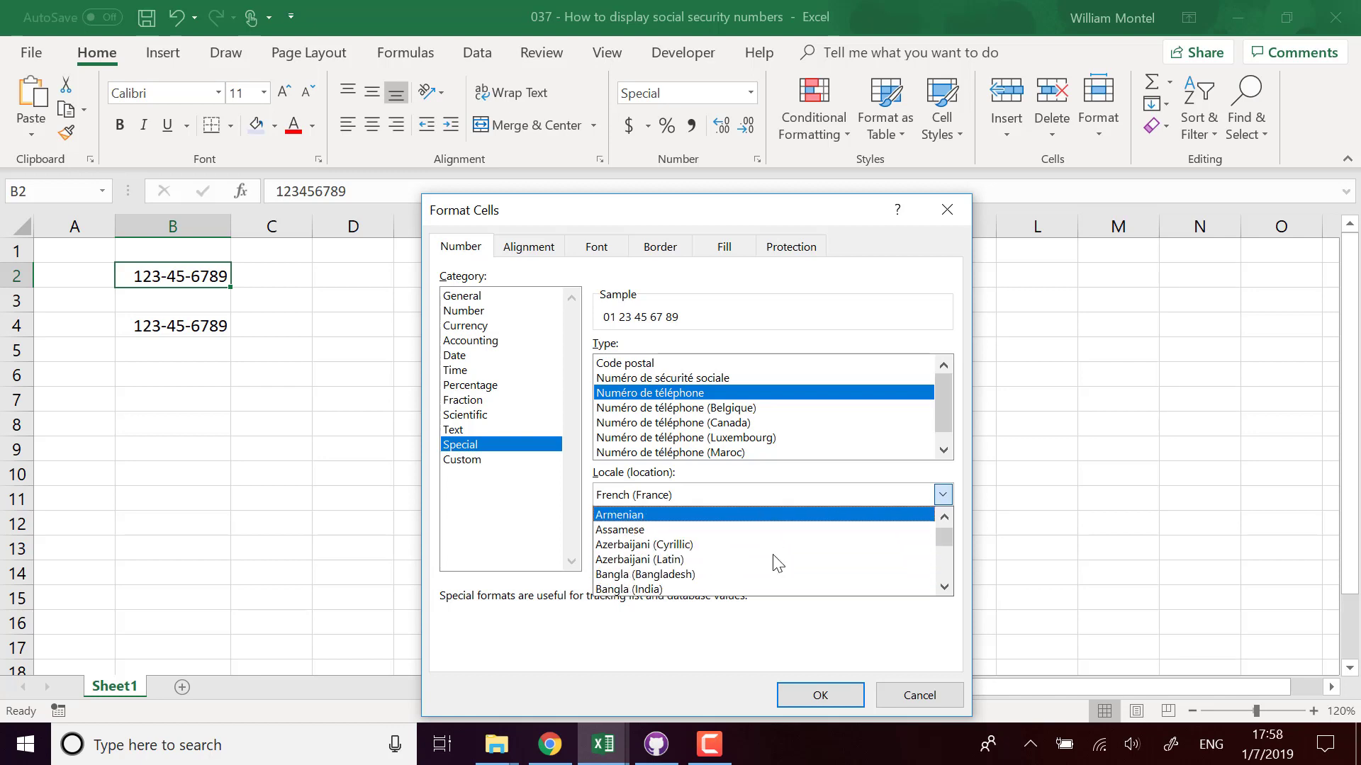
pyautogui.scroll(-2, 771, 554)
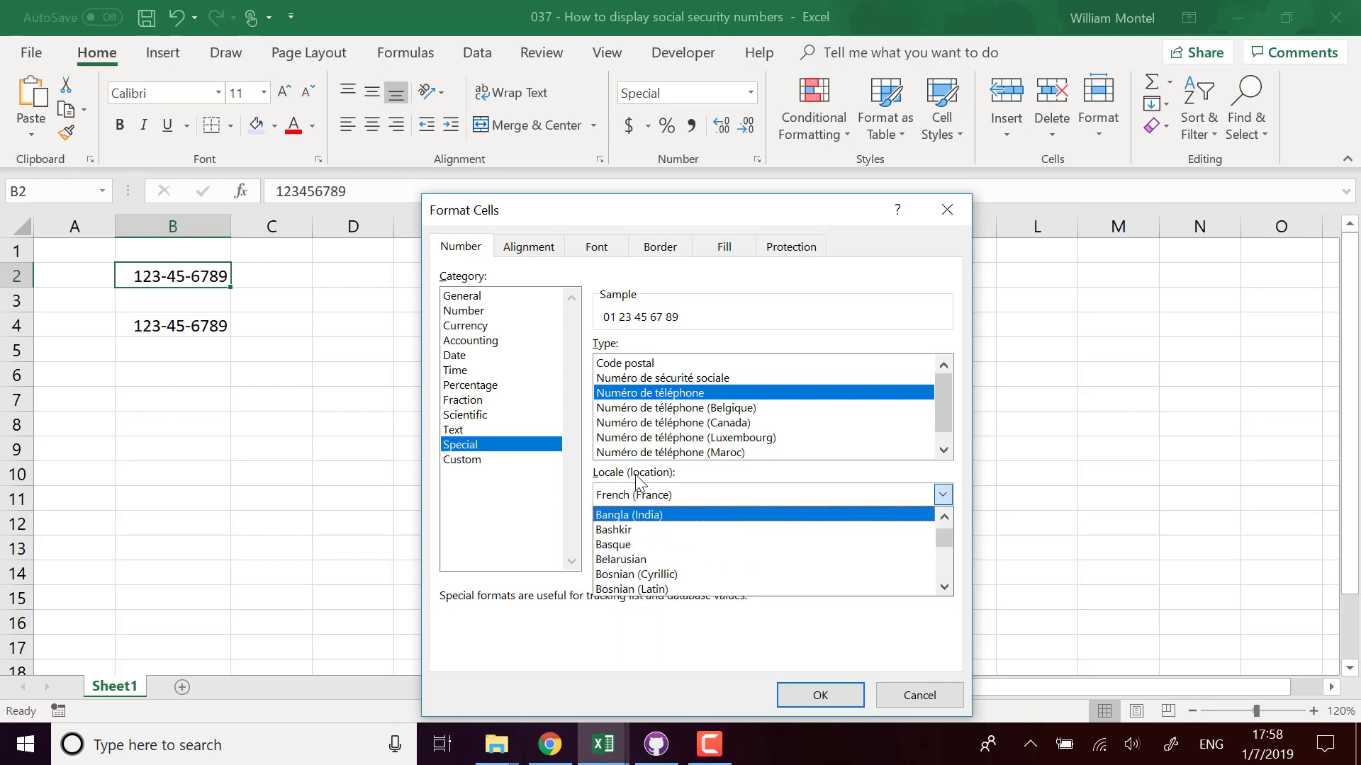
pyautogui.click(741, 633)
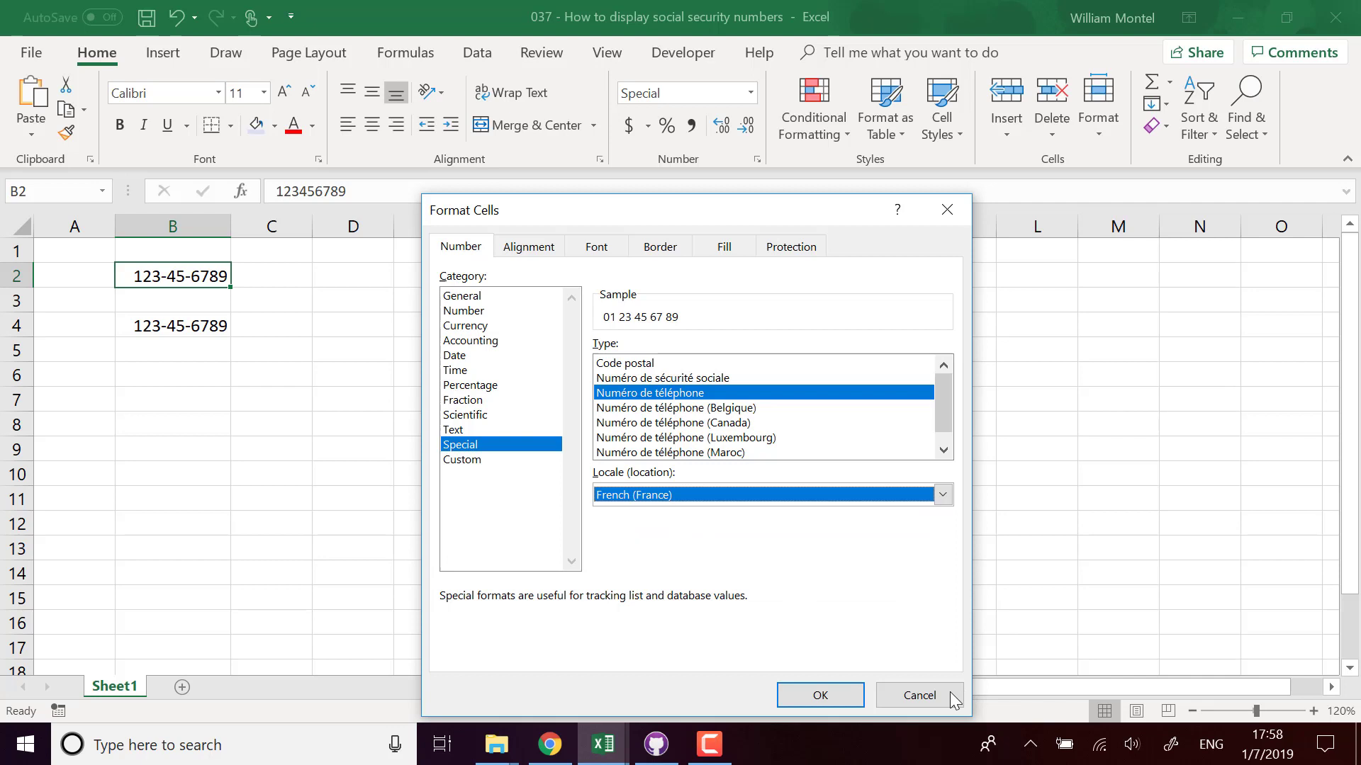
pyautogui.click(926, 698)
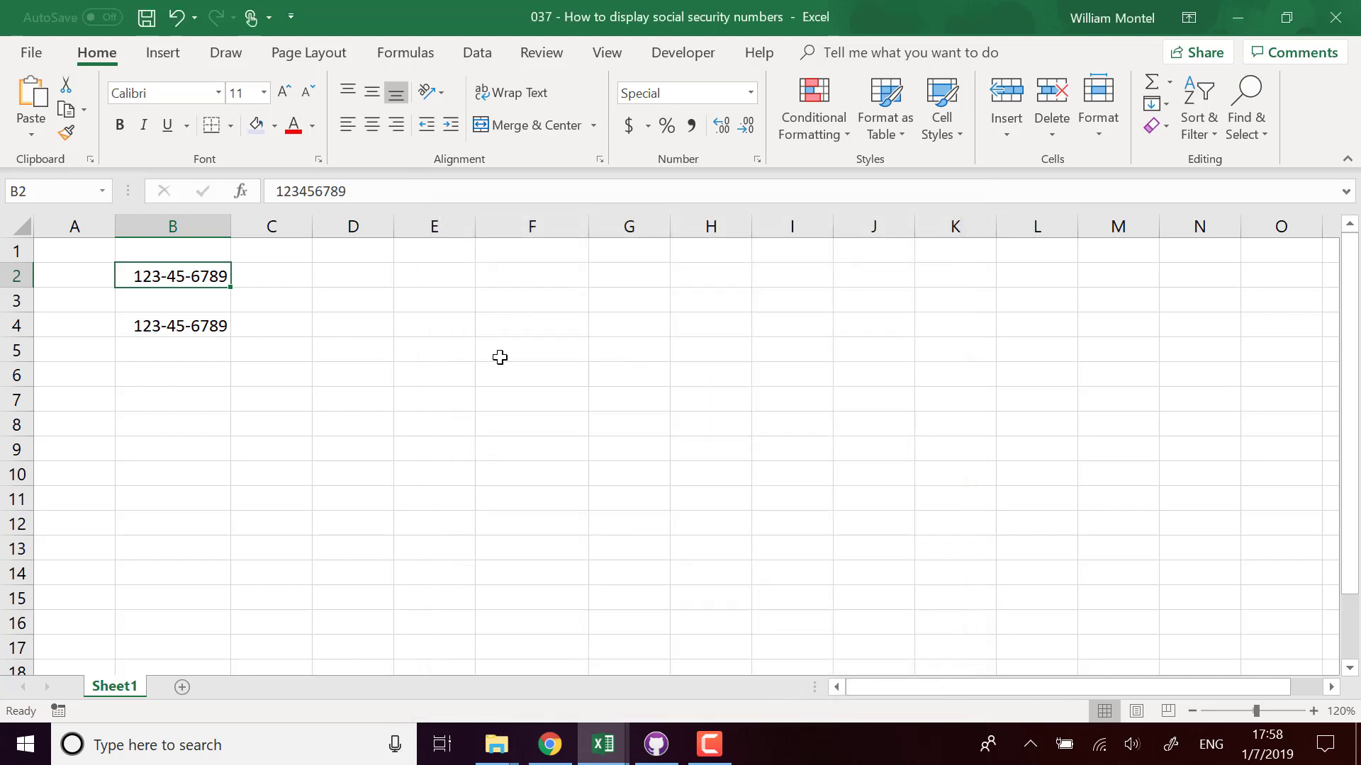
pyautogui.click(604, 367)
pyautogui.click(511, 484)
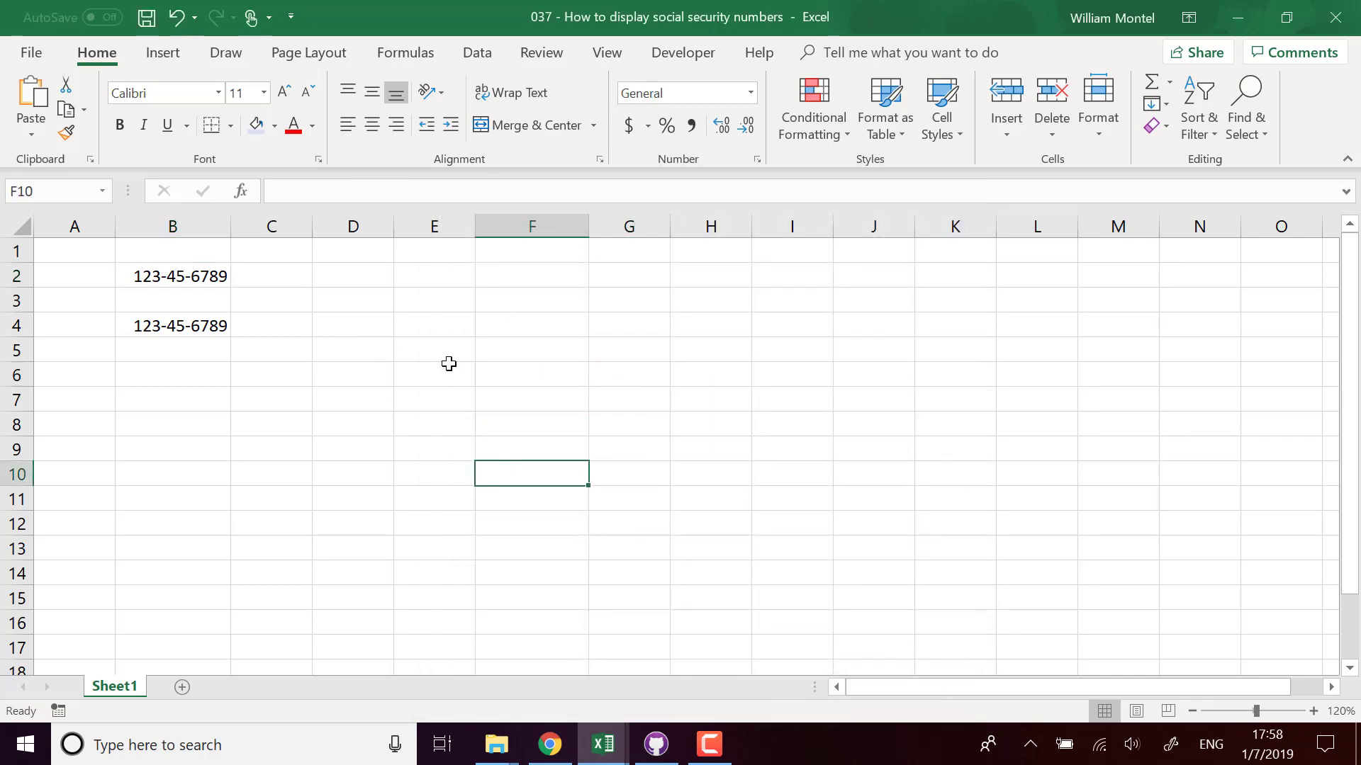
pyautogui.click(207, 276)
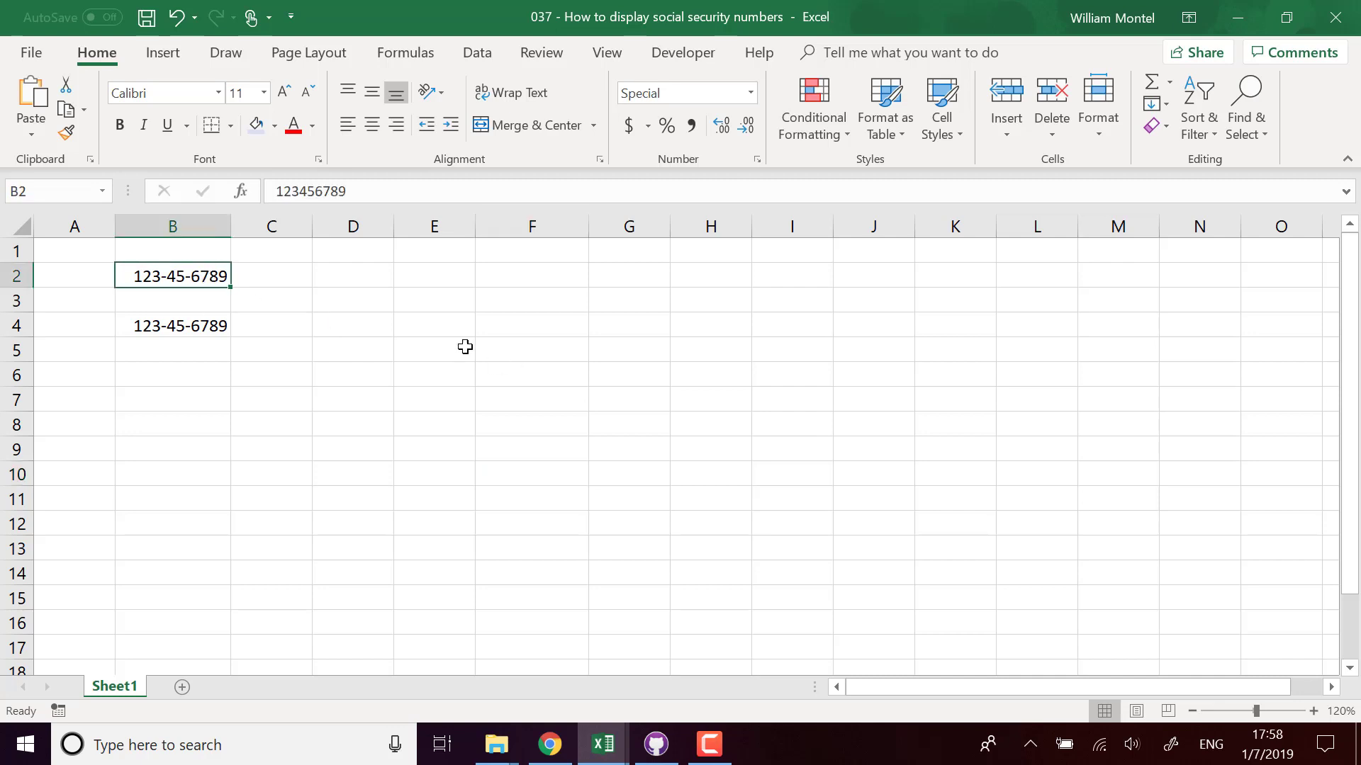
pyautogui.click(385, 284)
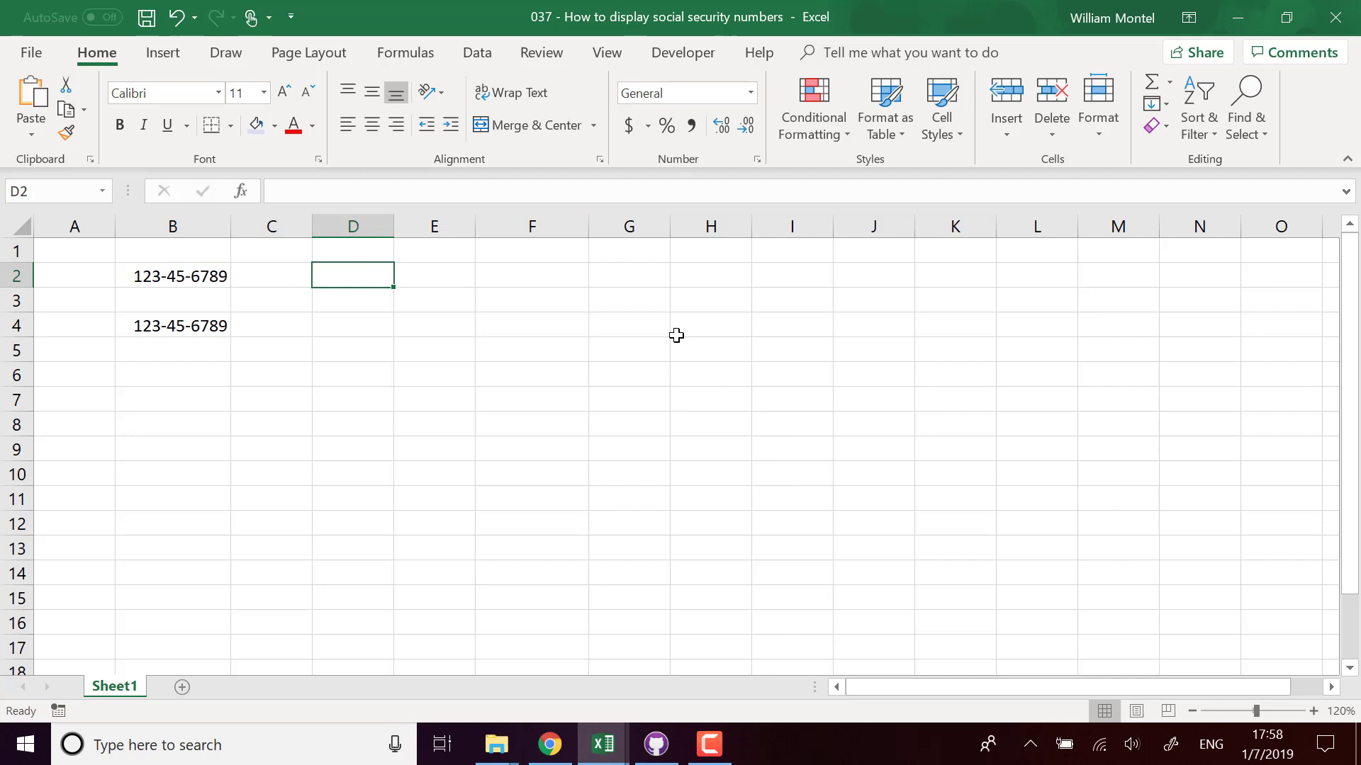
pyautogui.click(163, 326)
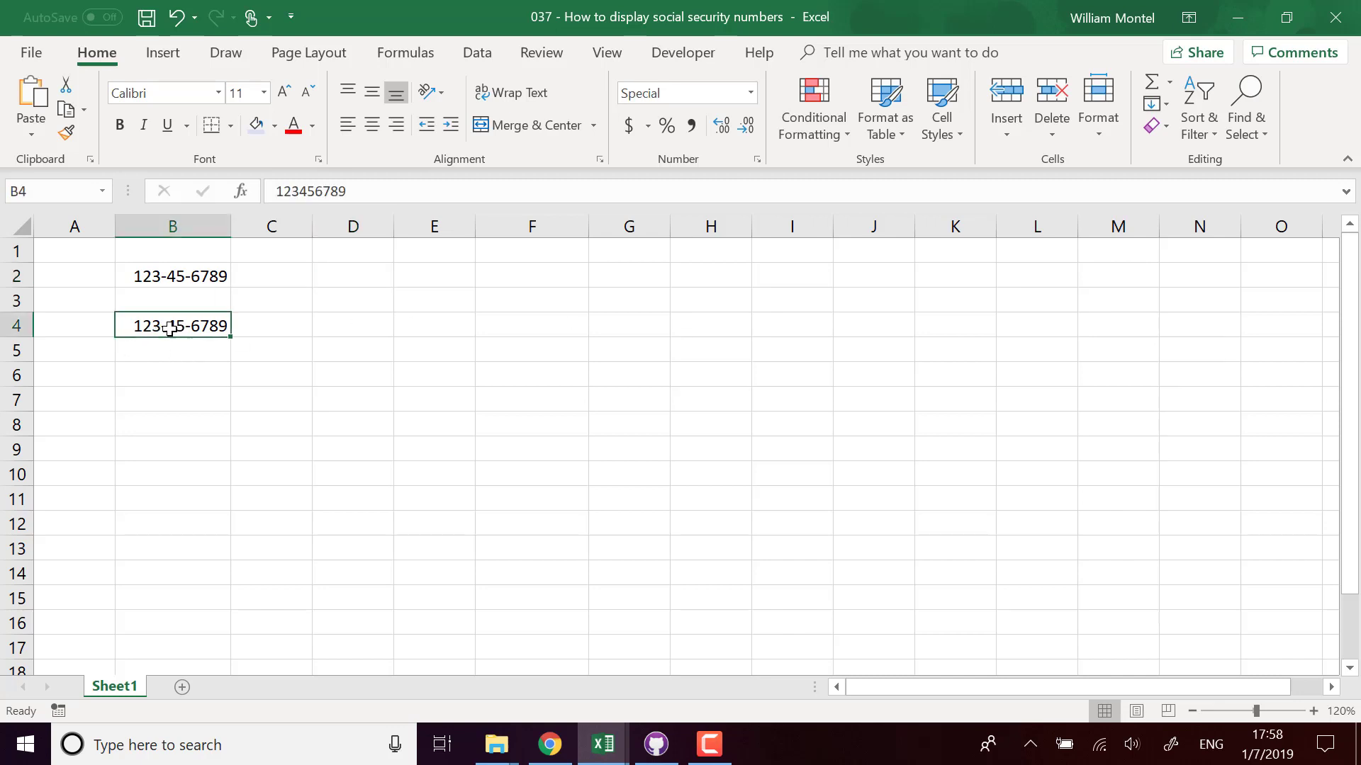
pyautogui.click(593, 408)
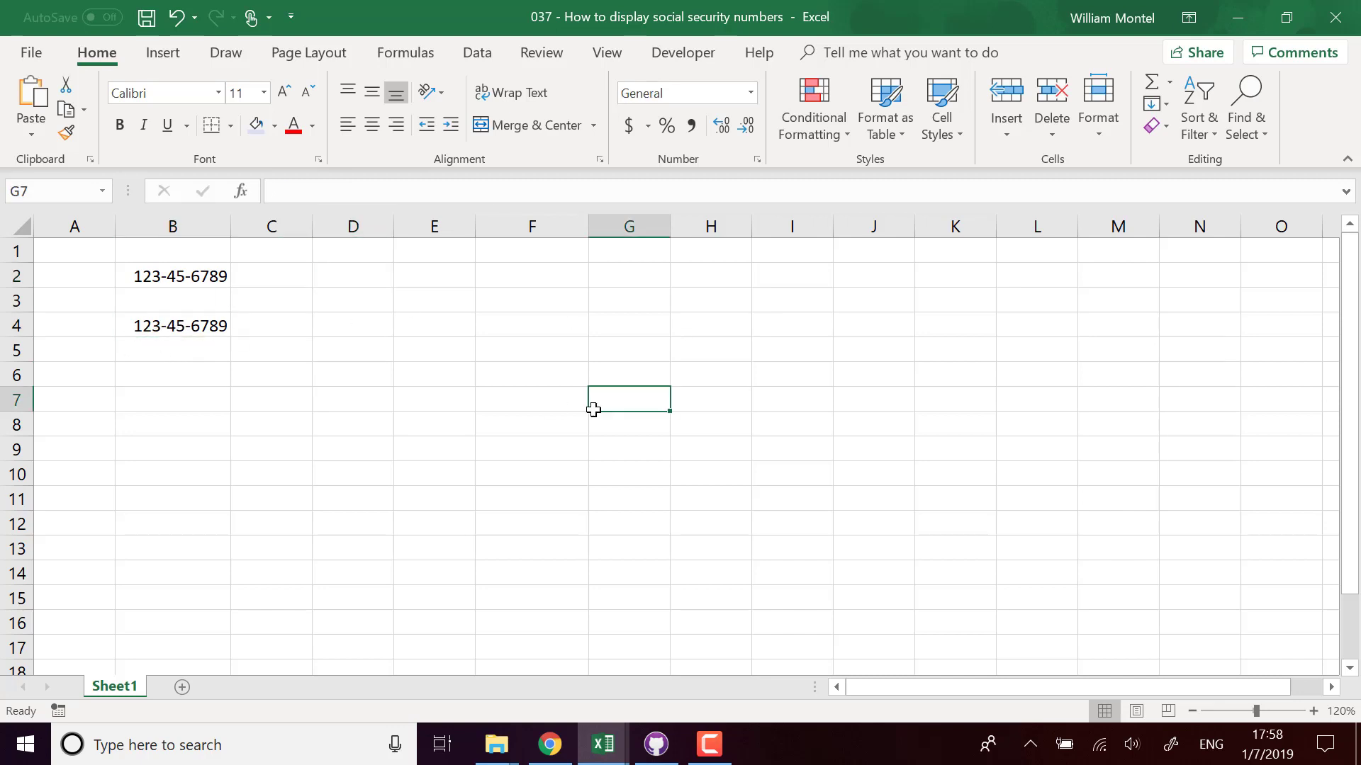